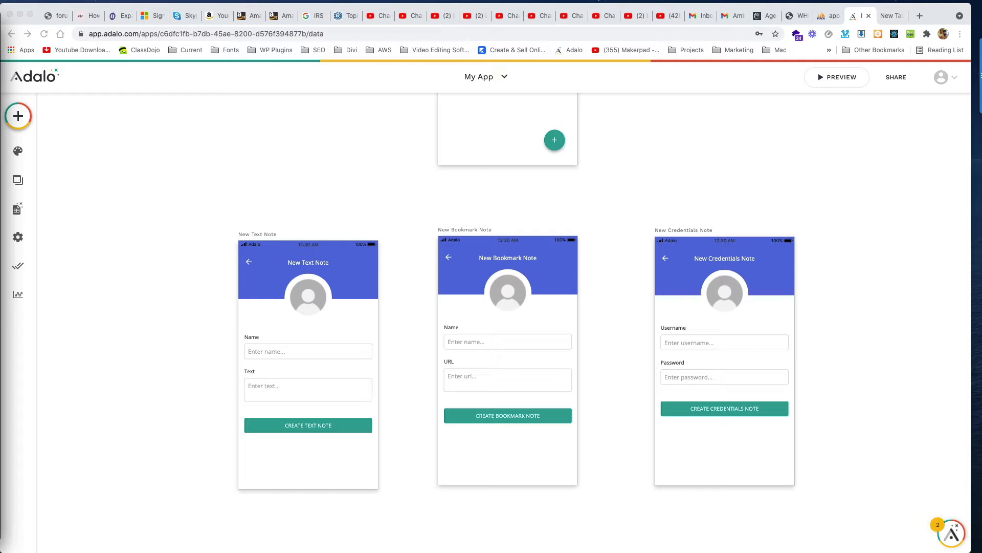
Step: Focus the Adalo editor and open the Database collections panel
{"action": "left_click", "coordinate": [320, 201]}
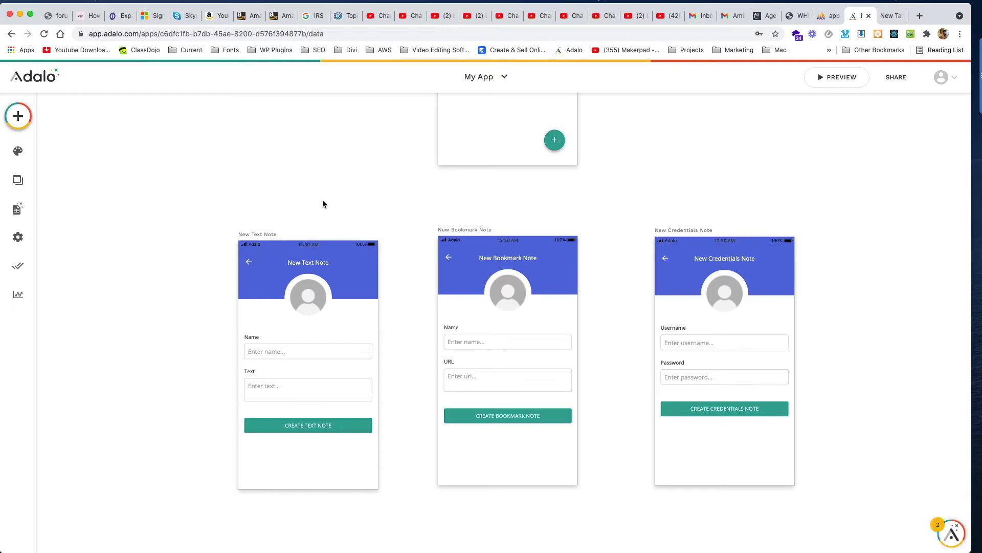
{"action": "scroll", "coordinate": [322, 205], "scroll_direction": "up", "scroll_amount": 3}
{"action": "scroll", "coordinate": [323, 219], "scroll_direction": "up", "scroll_amount": 3}
{"action": "scroll", "coordinate": [324, 216], "scroll_direction": "down", "scroll_amount": 6}
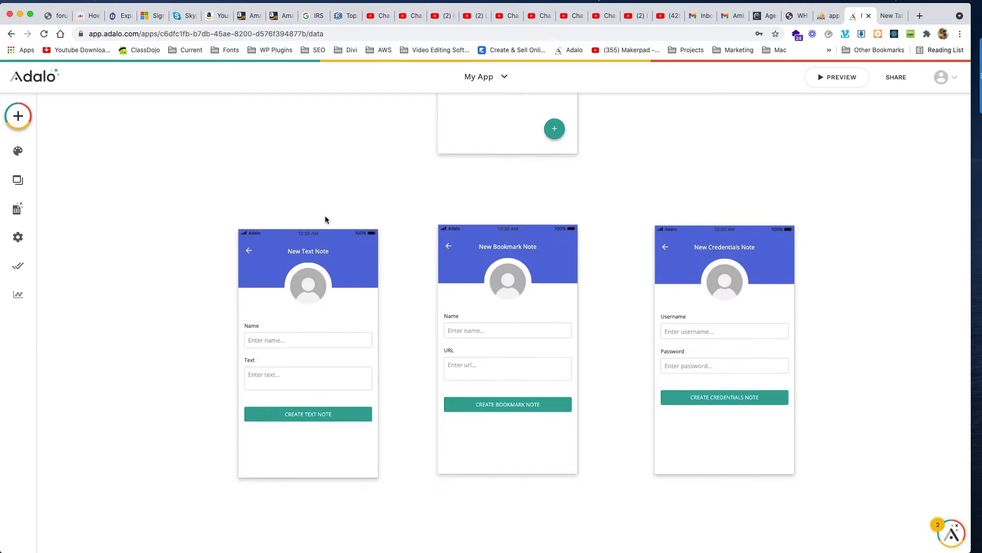
{"action": "scroll", "coordinate": [325, 222], "scroll_direction": "up", "scroll_amount": 6}
{"action": "scroll", "coordinate": [326, 220], "scroll_direction": "down", "scroll_amount": 6}
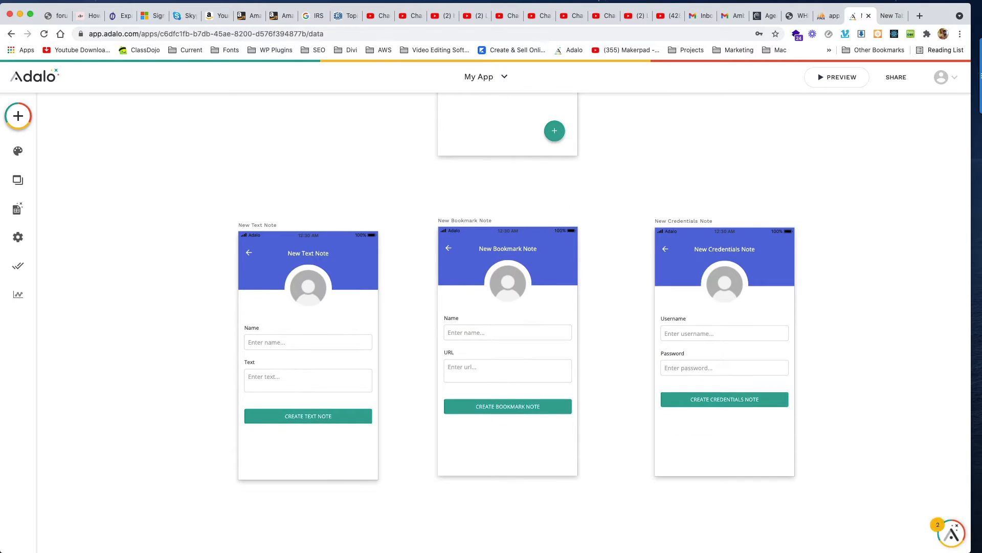
{"action": "left_click", "coordinate": [18, 208]}
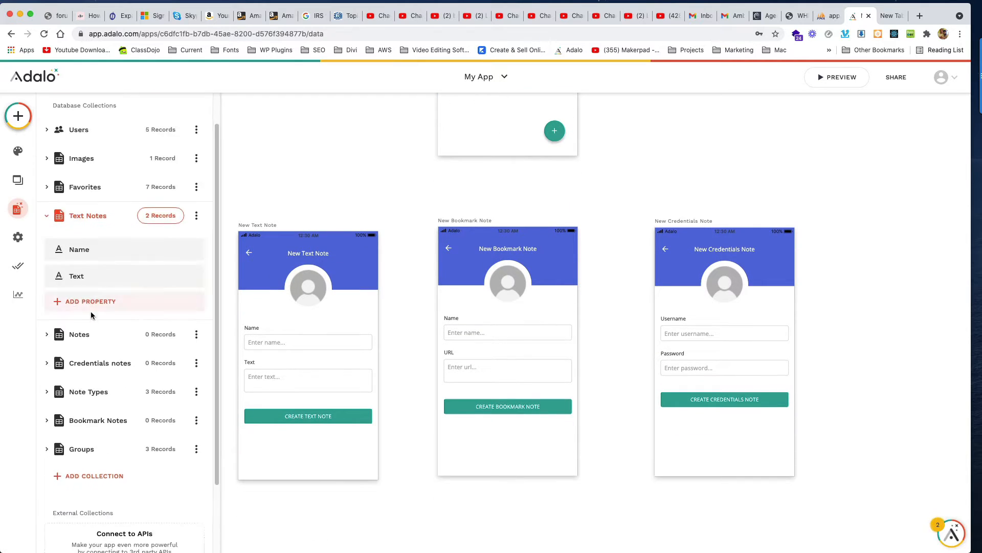
Step: Find Bookmark Notes in the collections list and open its empty records table
{"action": "scroll", "coordinate": [91, 315], "scroll_direction": "down", "scroll_amount": 2}
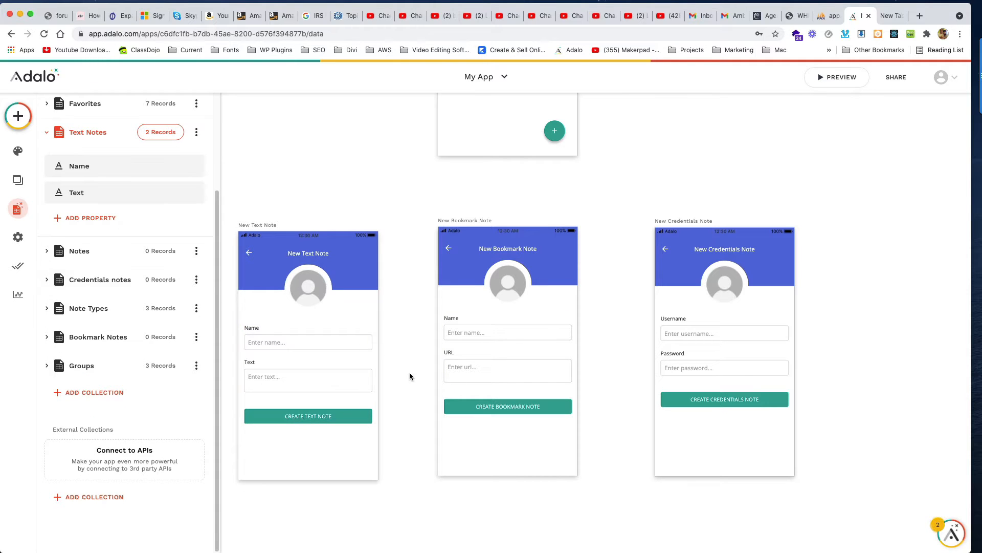
{"action": "scroll", "coordinate": [307, 310], "scroll_direction": "up", "scroll_amount": 2}
{"action": "scroll", "coordinate": [314, 312], "scroll_direction": "down", "scroll_amount": 1}
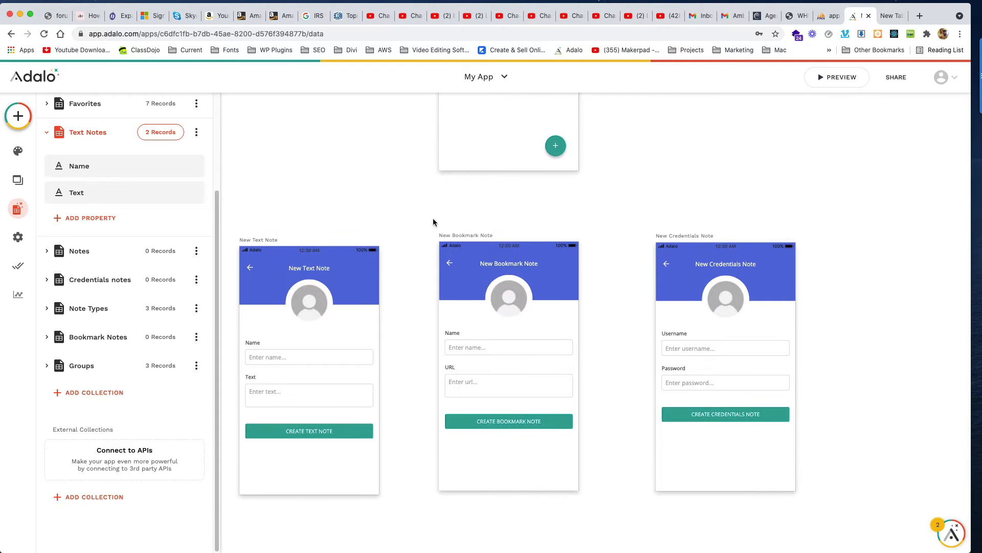
{"action": "scroll", "coordinate": [433, 222], "scroll_direction": "up", "scroll_amount": 4}
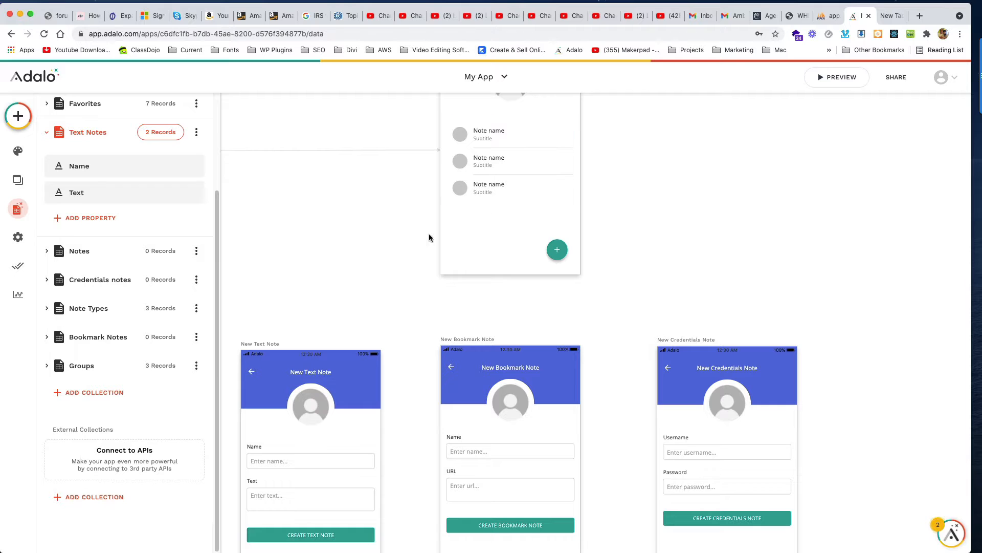
{"action": "scroll", "coordinate": [421, 290], "scroll_direction": "down", "scroll_amount": 3}
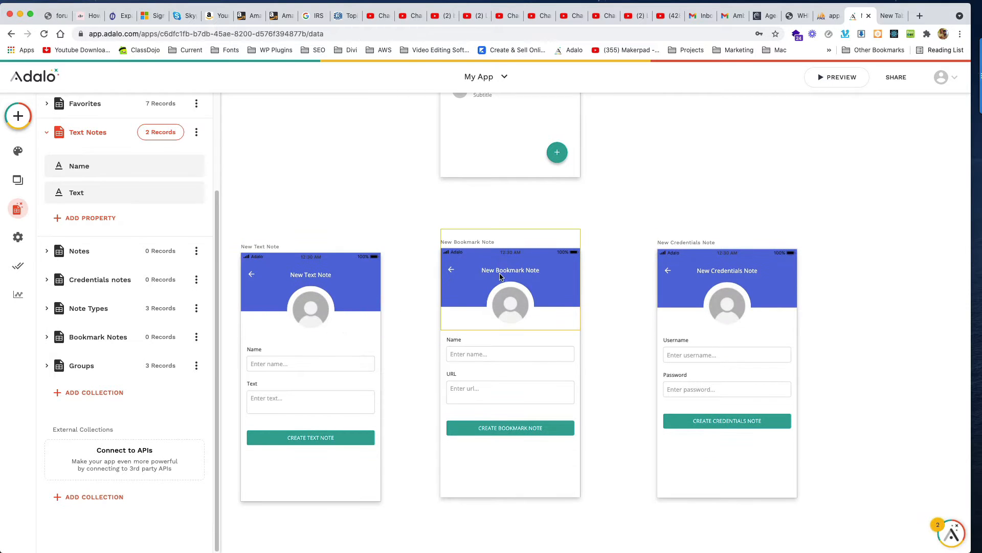
{"action": "scroll", "coordinate": [587, 282], "scroll_direction": "up", "scroll_amount": 4}
{"action": "scroll", "coordinate": [607, 303], "scroll_direction": "down", "scroll_amount": 3}
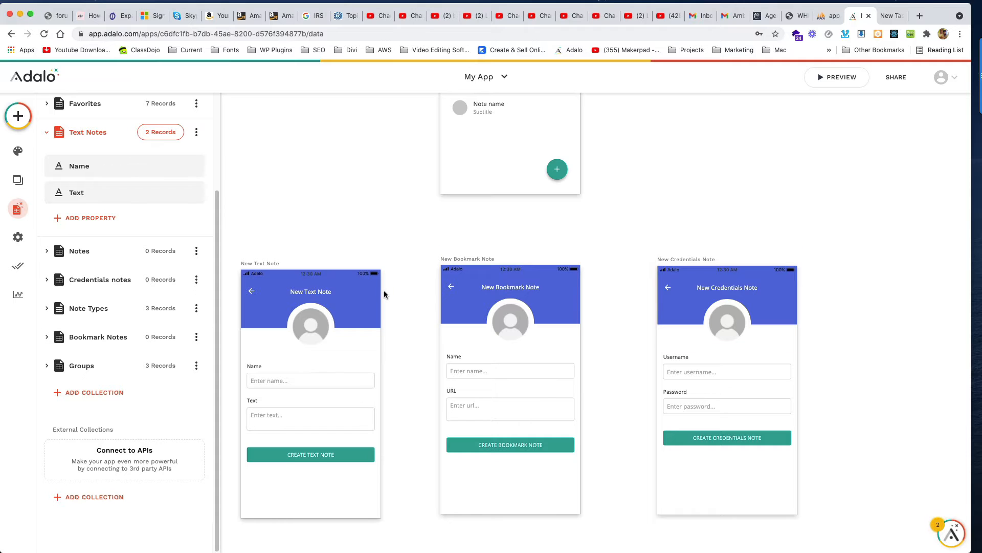
{"action": "scroll", "coordinate": [383, 290], "scroll_direction": "up", "scroll_amount": 2}
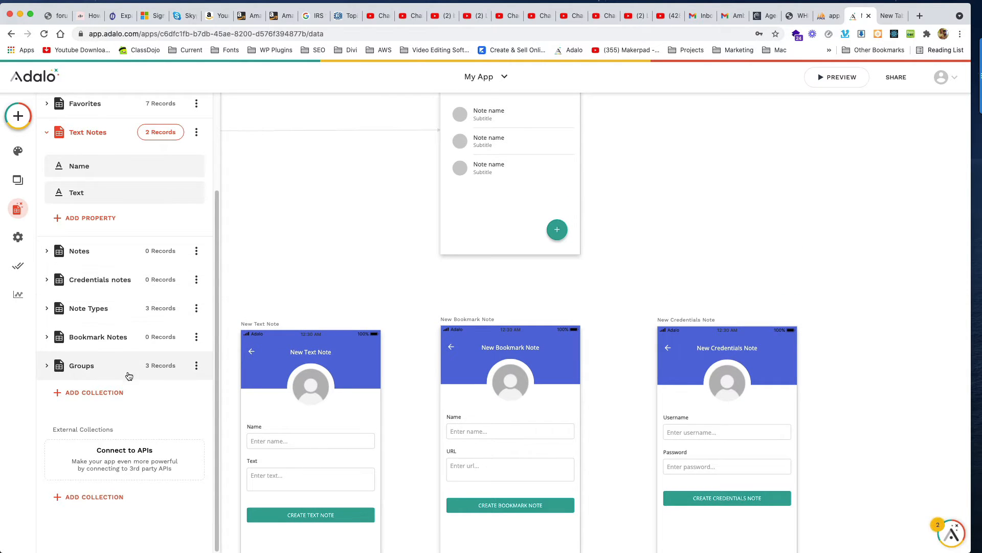
{"action": "scroll", "coordinate": [134, 343], "scroll_direction": "up", "scroll_amount": 2}
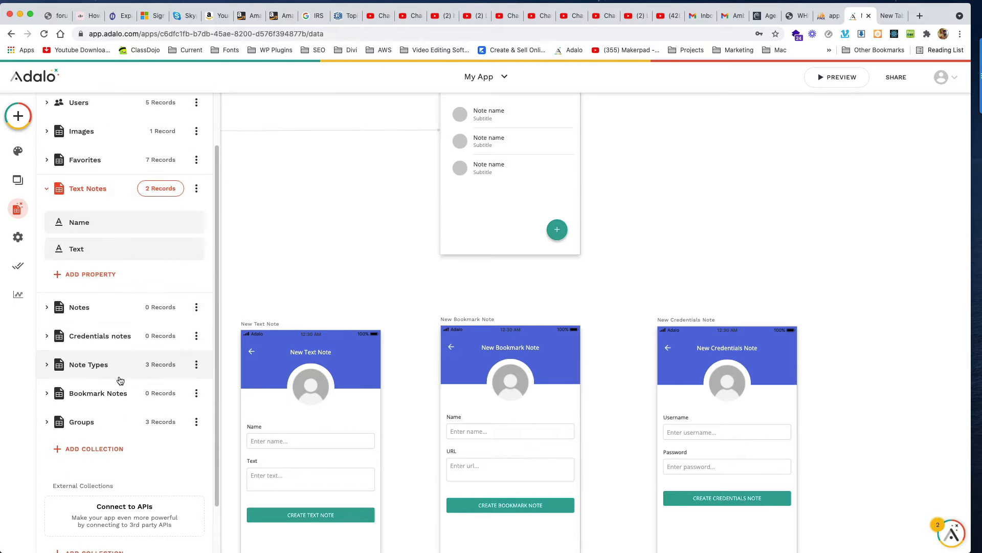
{"action": "left_click", "coordinate": [164, 392]}
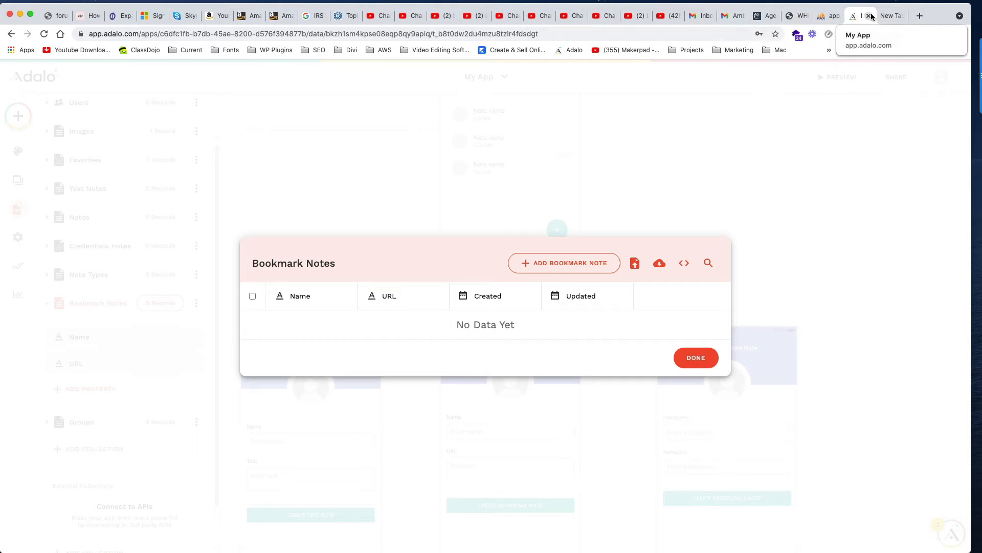
Step: Copy the facebook.com/dzineer address from a new Chrome tab, then return to Adalo
{"action": "left_click", "coordinate": [890, 16]}
{"action": "left_click", "coordinate": [382, 30]}
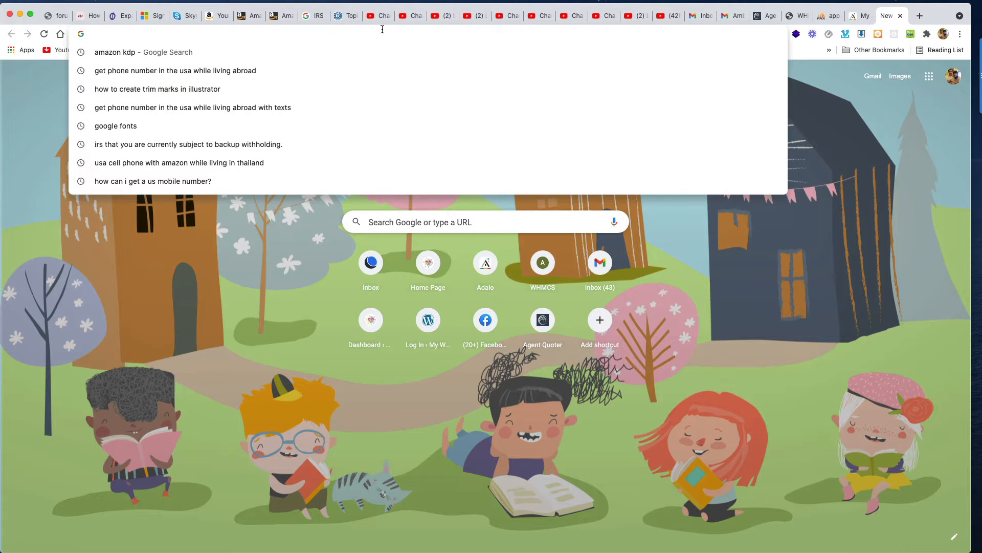
{"action": "type", "text": "fa"}
{"action": "key", "text": "Right"}
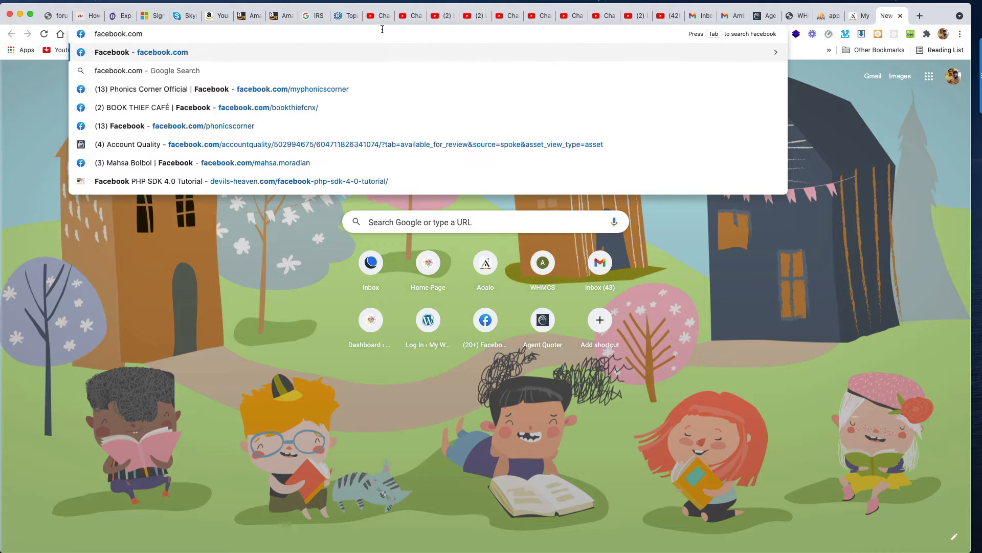
{"action": "type", "text": "/dzineer/?ref=pages_you_manage"}
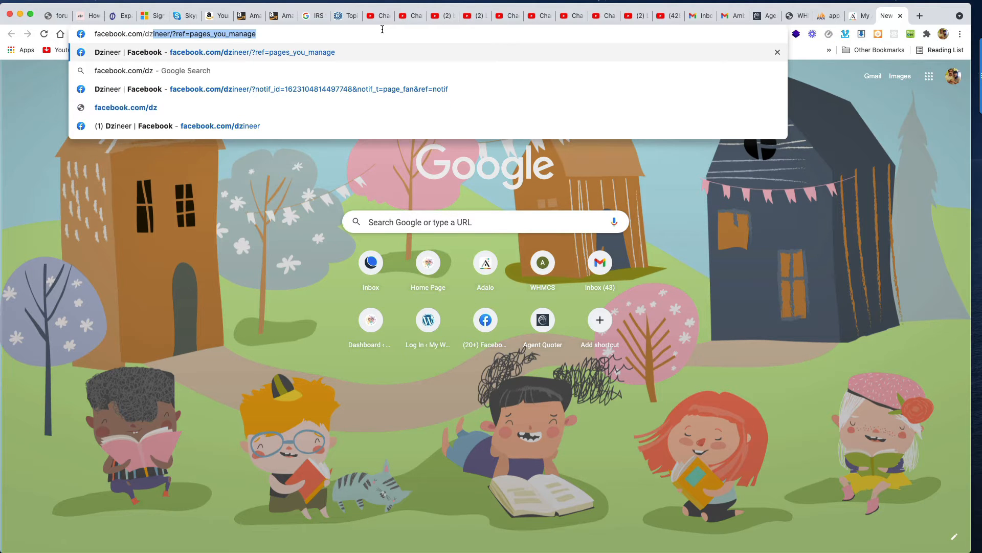
{"action": "key", "text": "Left"}
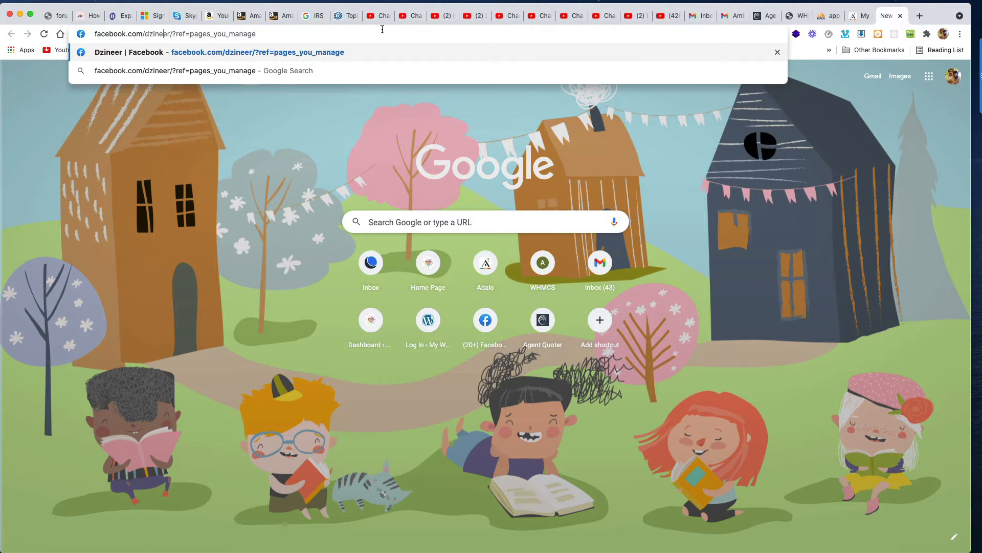
{"action": "key", "text": "super+shift+Left"}
{"action": "key", "text": "super+c"}
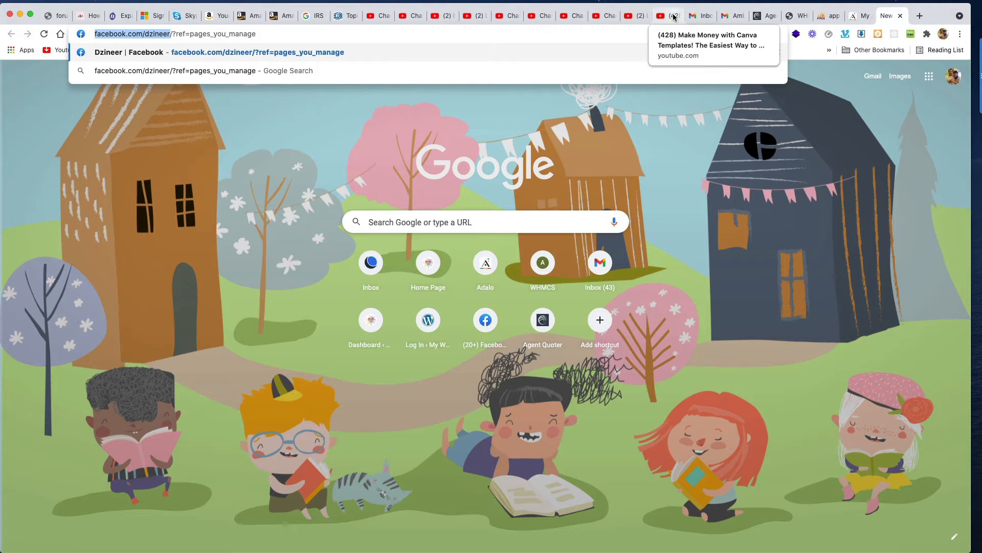
{"action": "left_click", "coordinate": [861, 16]}
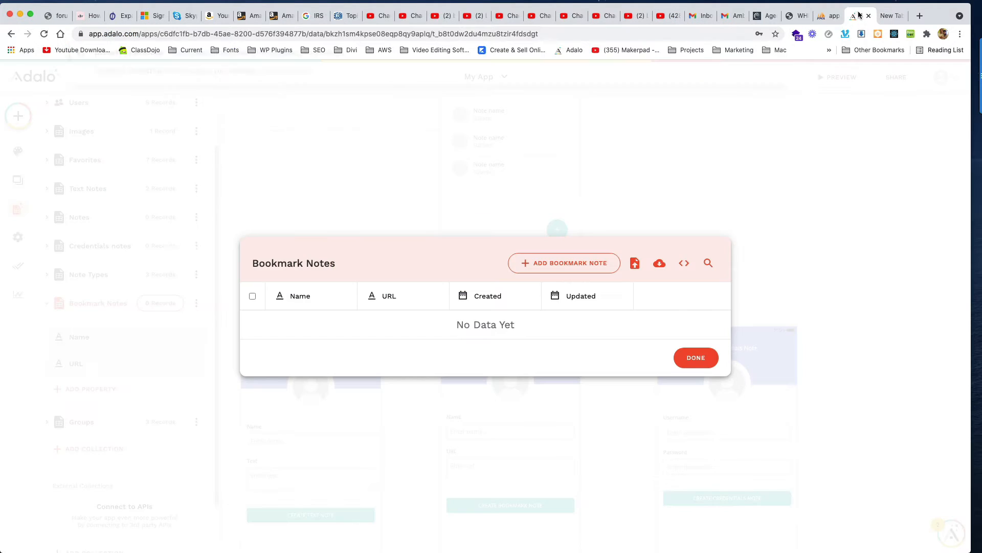
{"action": "left_click", "coordinate": [574, 271]}
{"action": "left_click", "coordinate": [442, 319]}
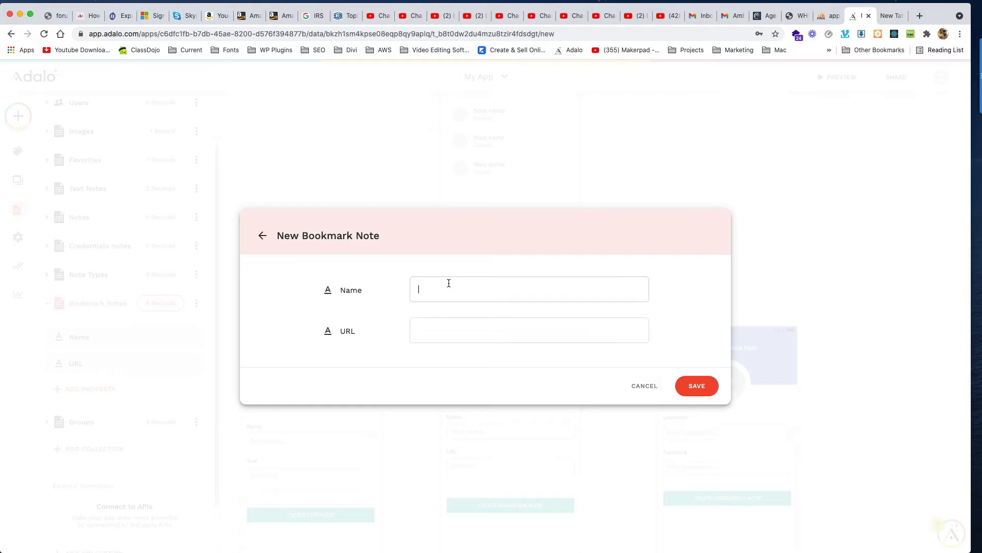
{"action": "type", "text": "Dzineer Facebnook Page"}
{"action": "key", "text": "super+v"}
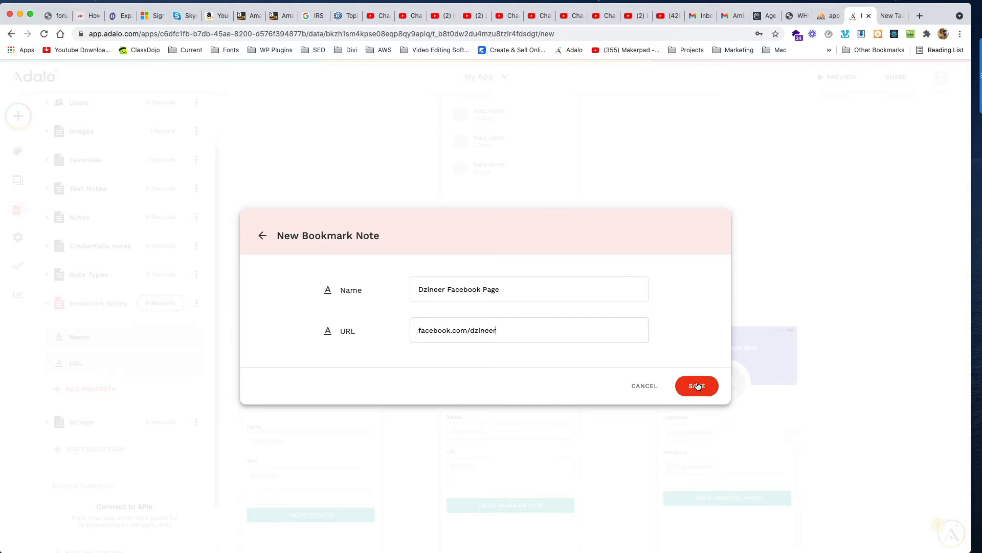
{"action": "key", "text": "super+Left"}
{"action": "type", "text": "https://"}
{"action": "left_click", "coordinate": [697, 385]}
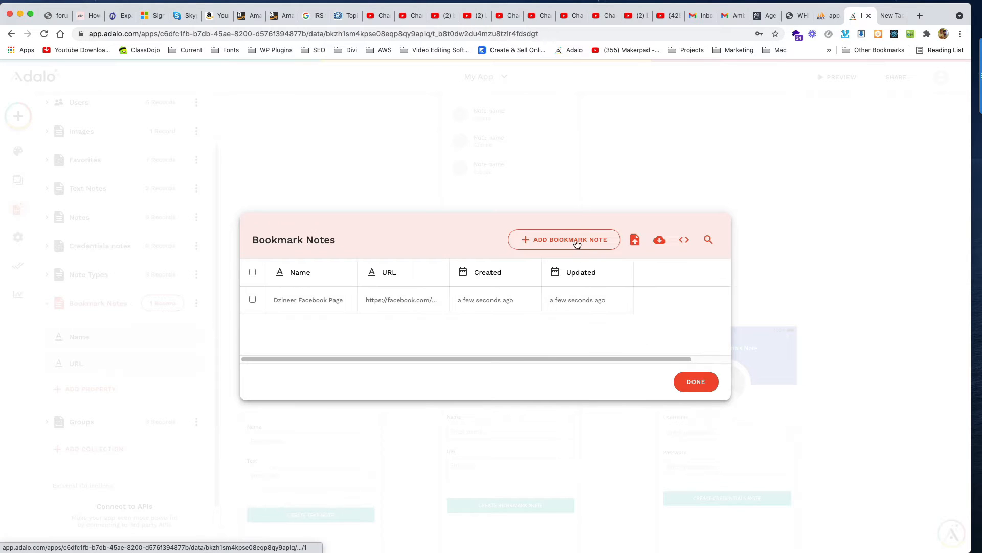
{"action": "left_click", "coordinate": [577, 244]}
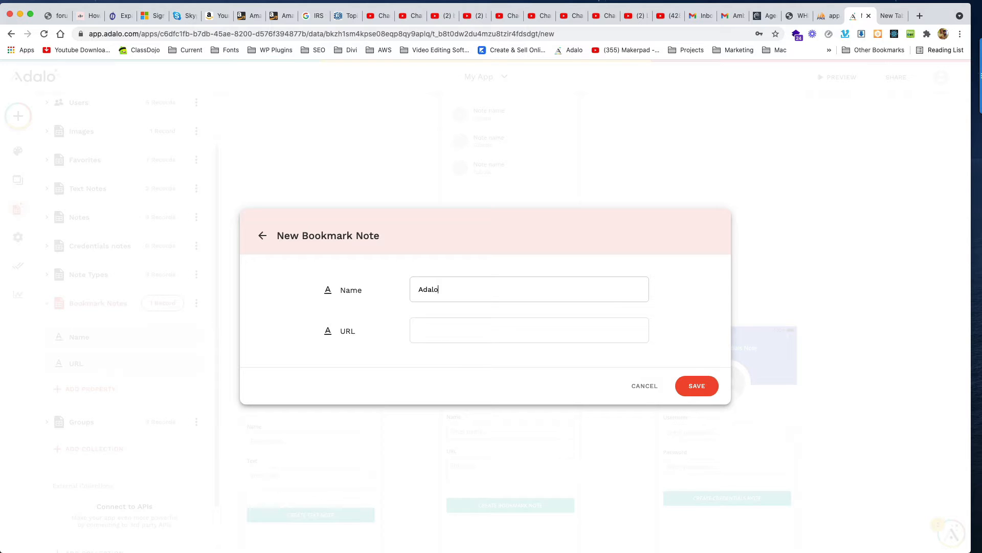
{"action": "type", "text": "Adalo Home"}
{"action": "type", "text": "com"}
{"action": "left_click", "coordinate": [699, 386]}
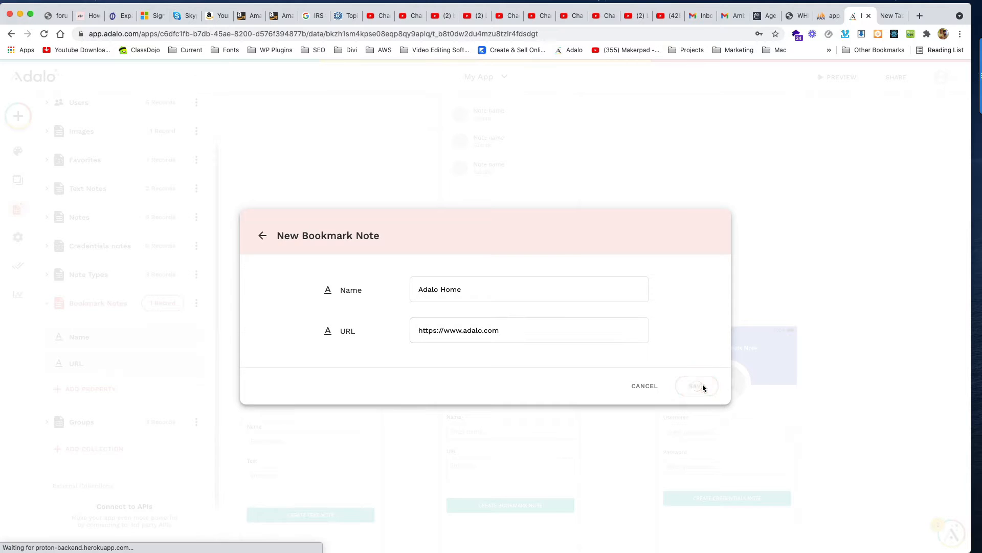
{"action": "left_click", "coordinate": [697, 397]}
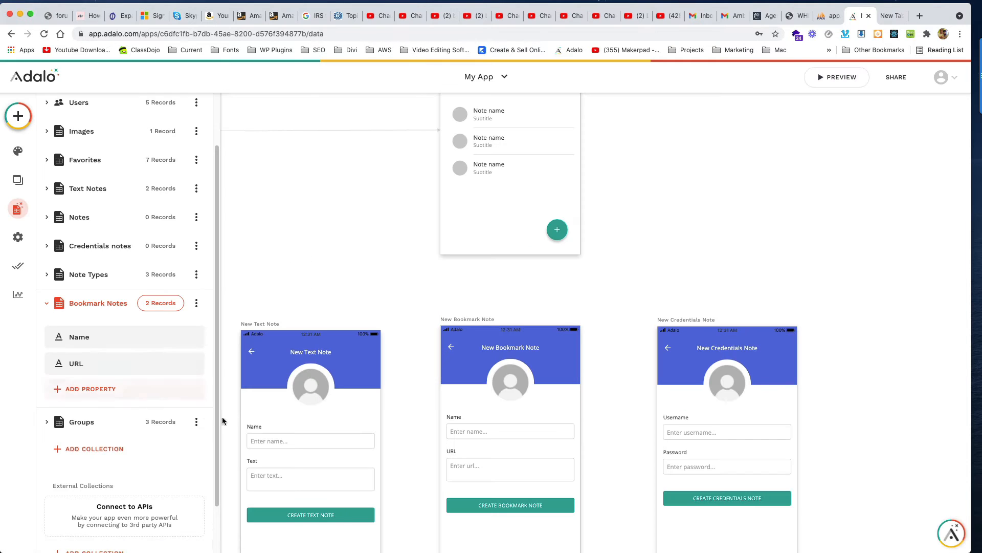
Step: In the Credentials Notes records, save a new note with a username and password
{"action": "left_click", "coordinate": [162, 245]}
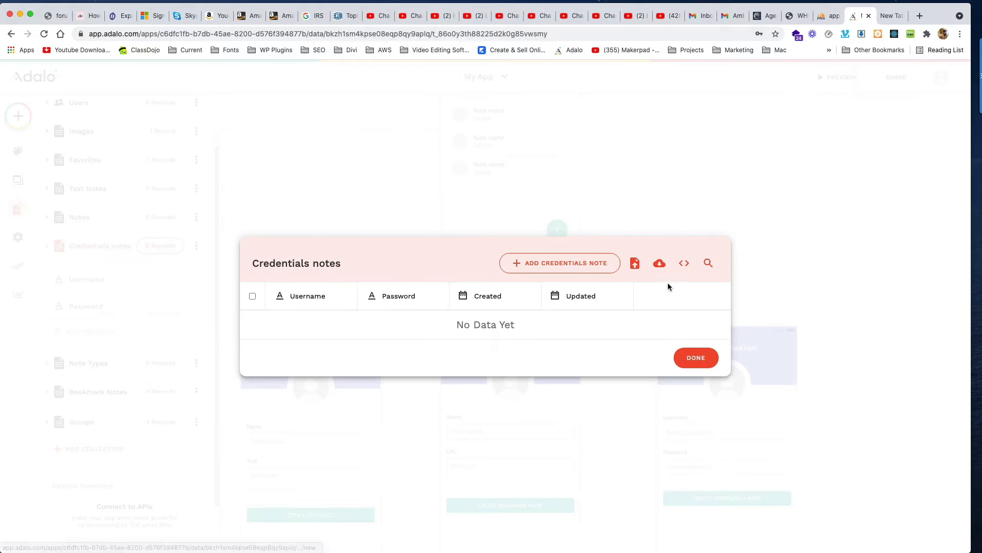
{"action": "left_click", "coordinate": [558, 266]}
{"action": "left_click", "coordinate": [450, 281]}
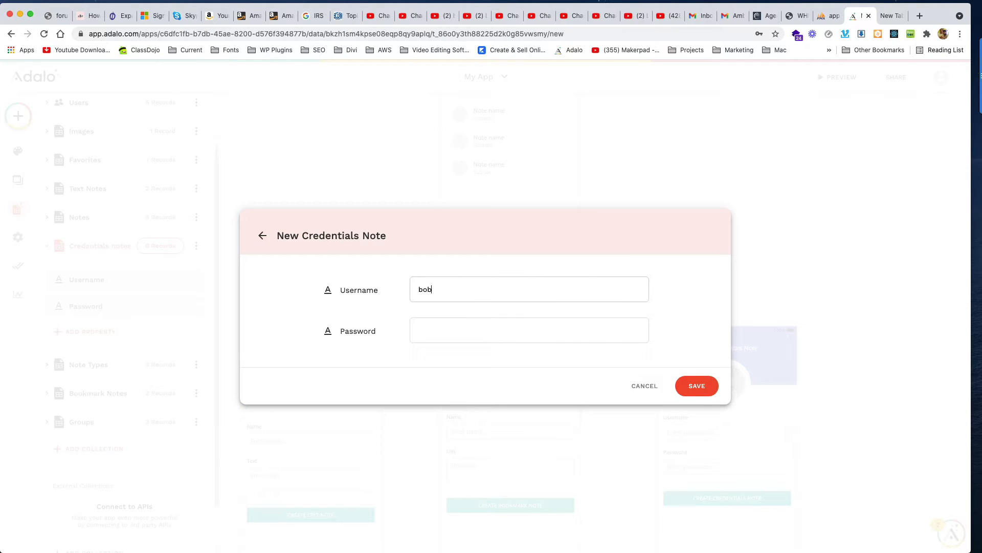
{"action": "key", "text": "Tab"}
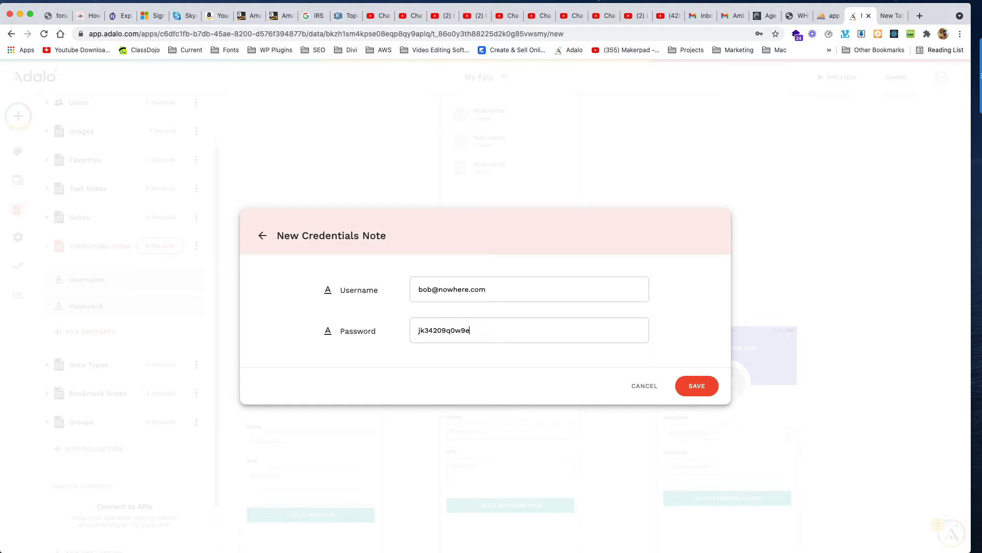
{"action": "left_click", "coordinate": [708, 386]}
Step: Save a second credentials note with another username and password, then close the data view
{"action": "left_click", "coordinate": [561, 237]}
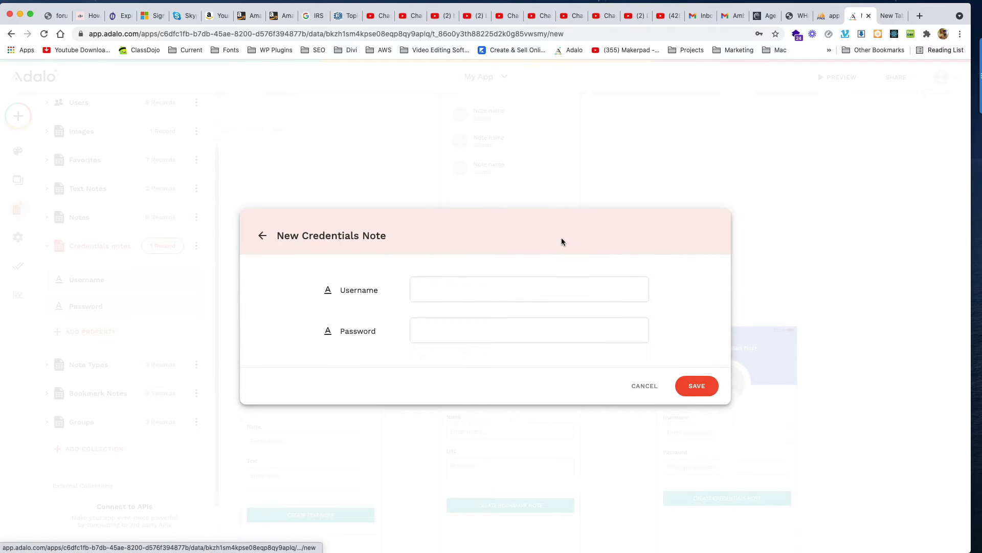
{"action": "left_click", "coordinate": [443, 282]}
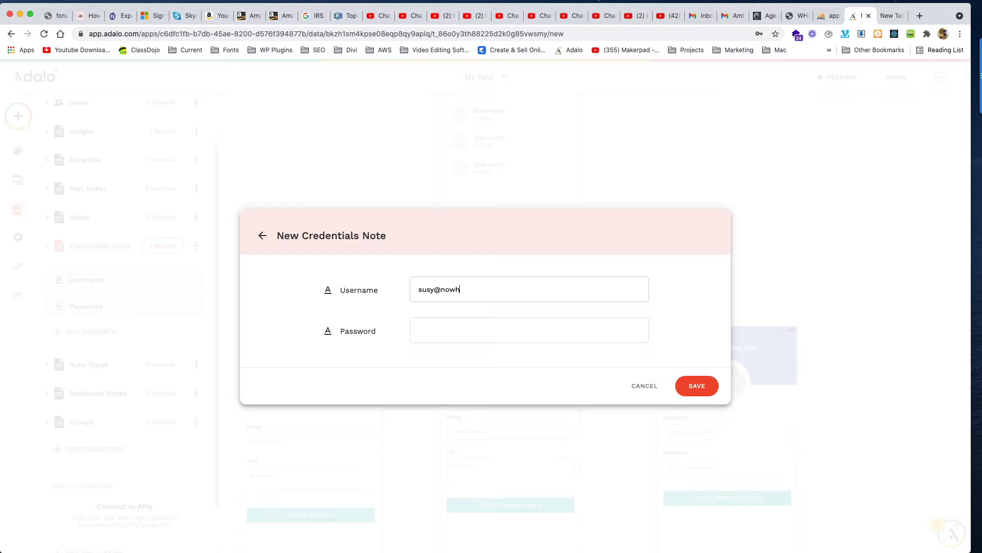
{"action": "key", "text": "F7"}
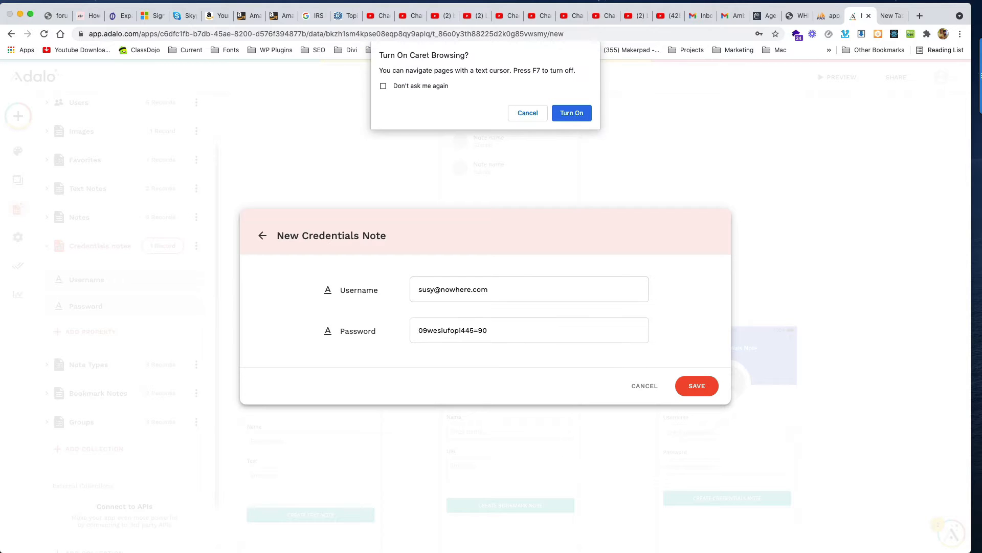
{"action": "left_click", "coordinate": [528, 113]}
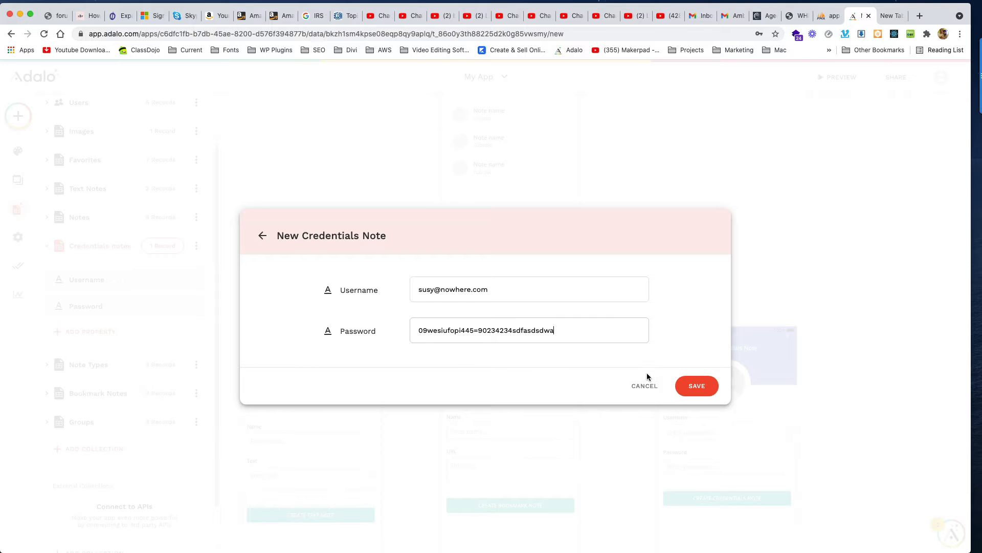
{"action": "left_click", "coordinate": [692, 384]}
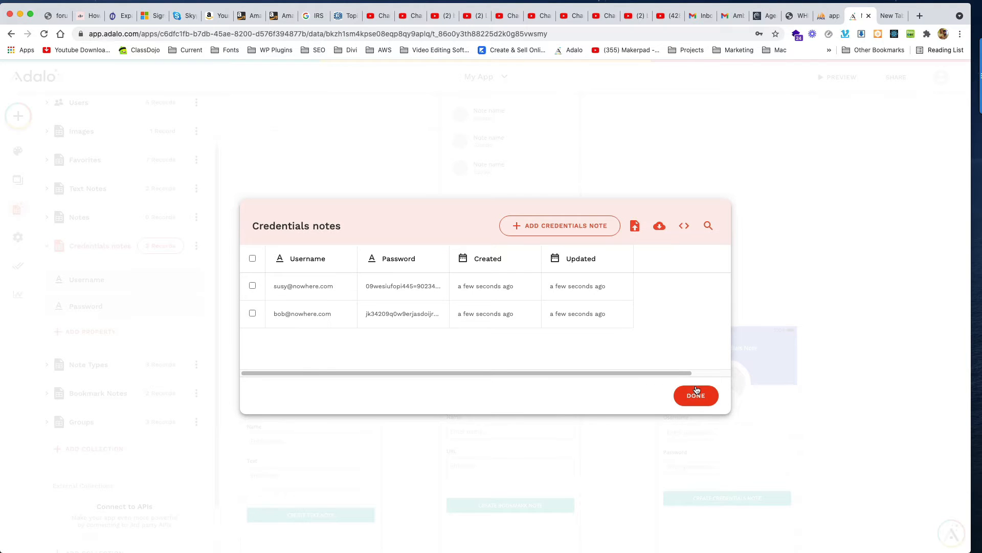
{"action": "left_click", "coordinate": [696, 394]}
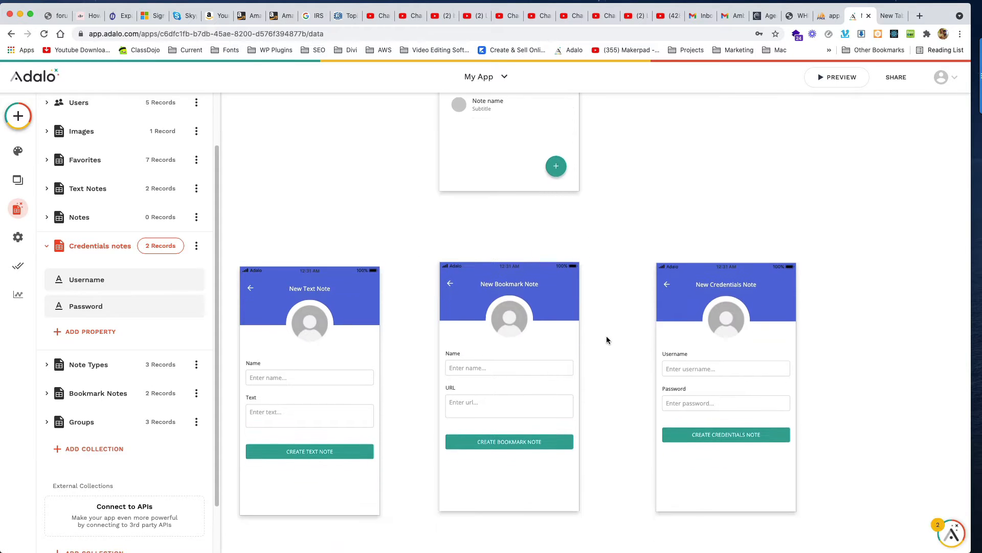
Step: Return to the Database panel and expand the Notes collection's properties
{"action": "scroll", "coordinate": [606, 336], "scroll_direction": "down", "scroll_amount": 1}
{"action": "scroll", "coordinate": [606, 335], "scroll_direction": "up", "scroll_amount": 5}
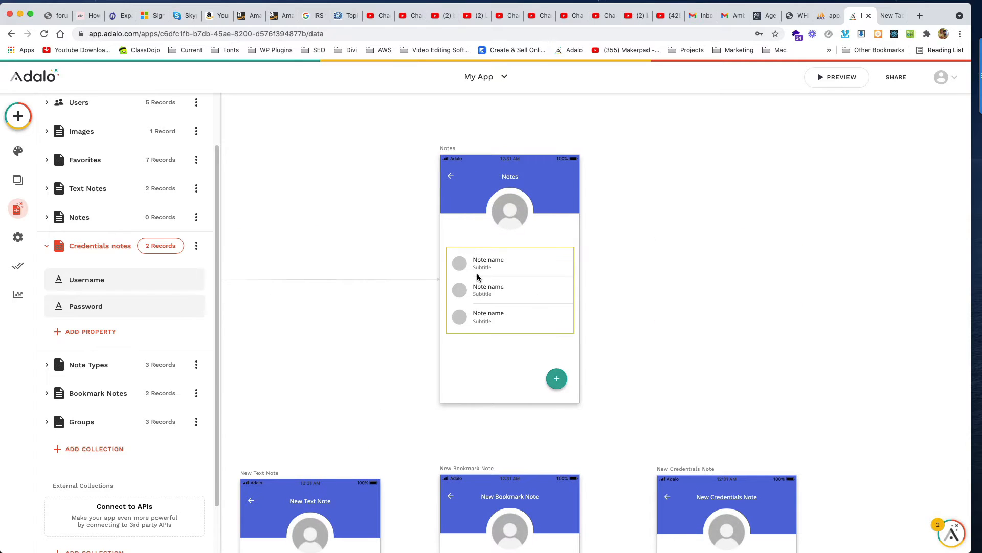
{"action": "left_click", "coordinate": [477, 276]}
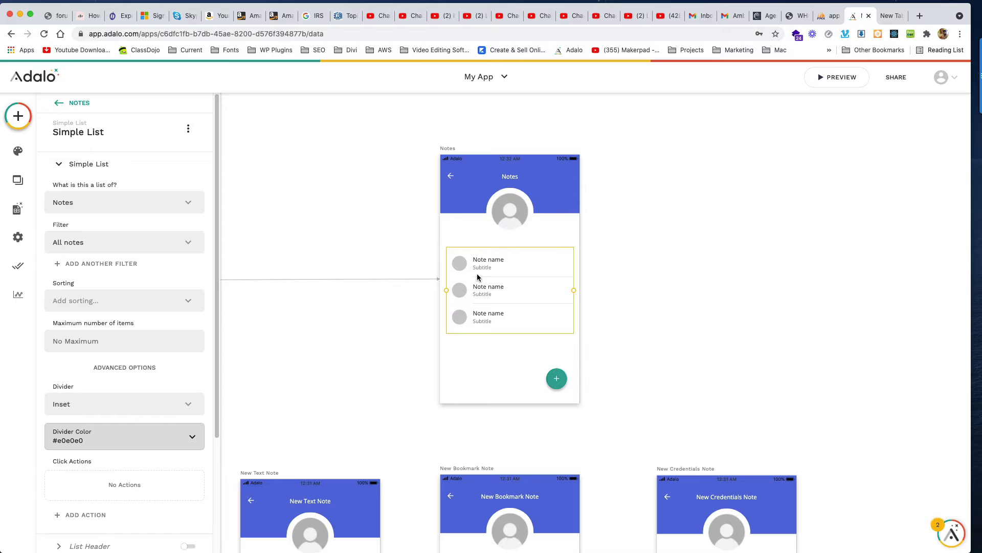
{"action": "left_click", "coordinate": [18, 208]}
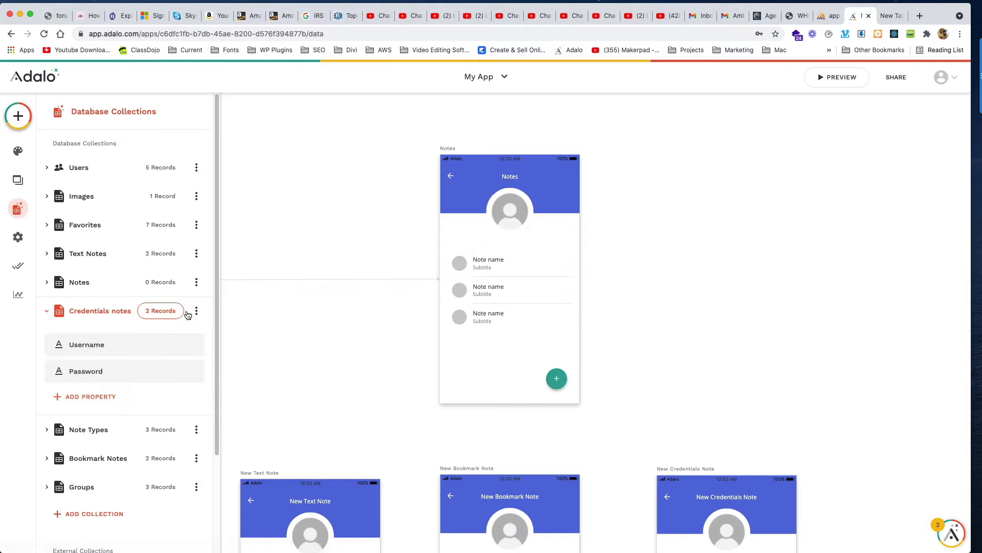
{"action": "left_click", "coordinate": [48, 281]}
Step: Add a Text Notes relationship property where one Text Note has many Notes
{"action": "scroll", "coordinate": [85, 292], "scroll_direction": "down", "scroll_amount": 3}
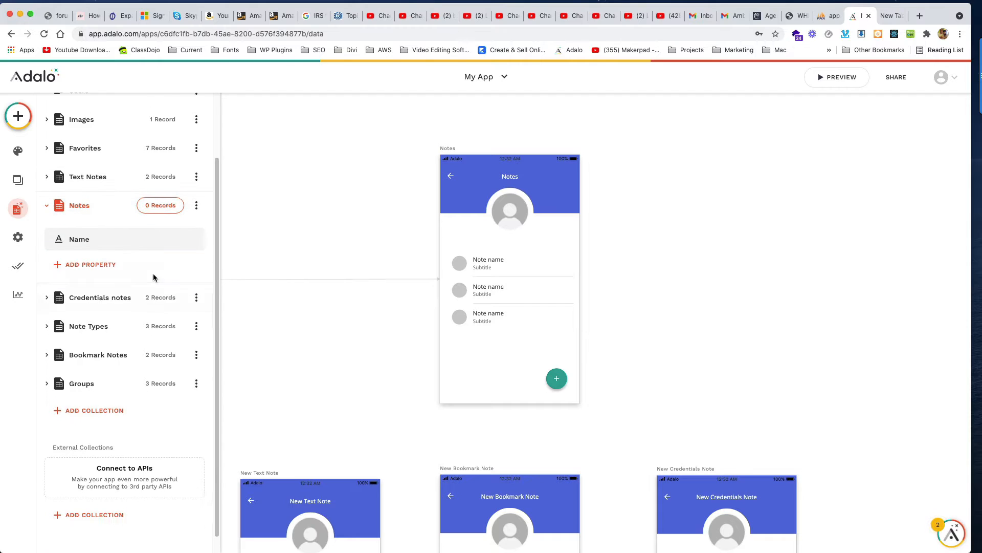
{"action": "left_click", "coordinate": [85, 263]}
{"action": "mouse_move", "coordinate": [153, 447]}
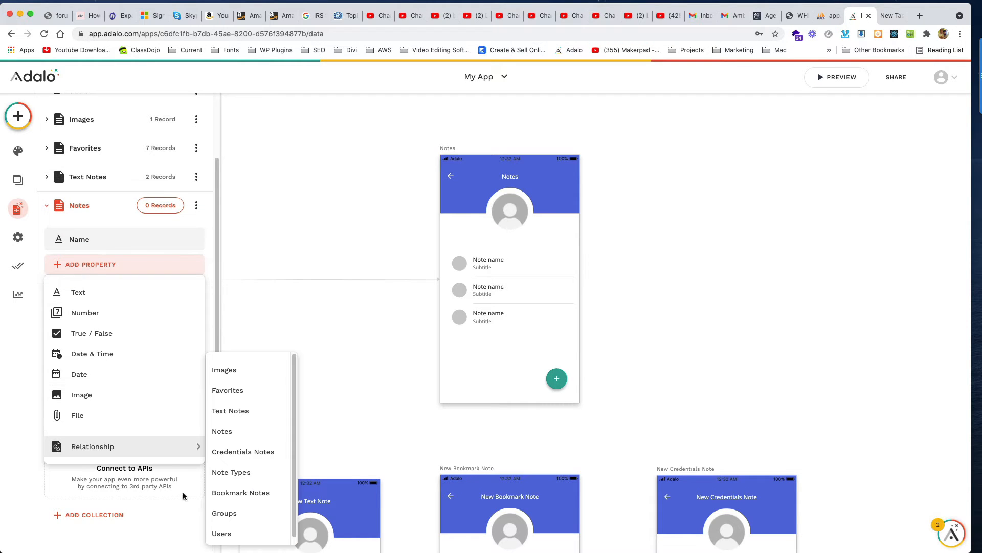
{"action": "scroll", "coordinate": [241, 455], "scroll_direction": "down", "scroll_amount": 1}
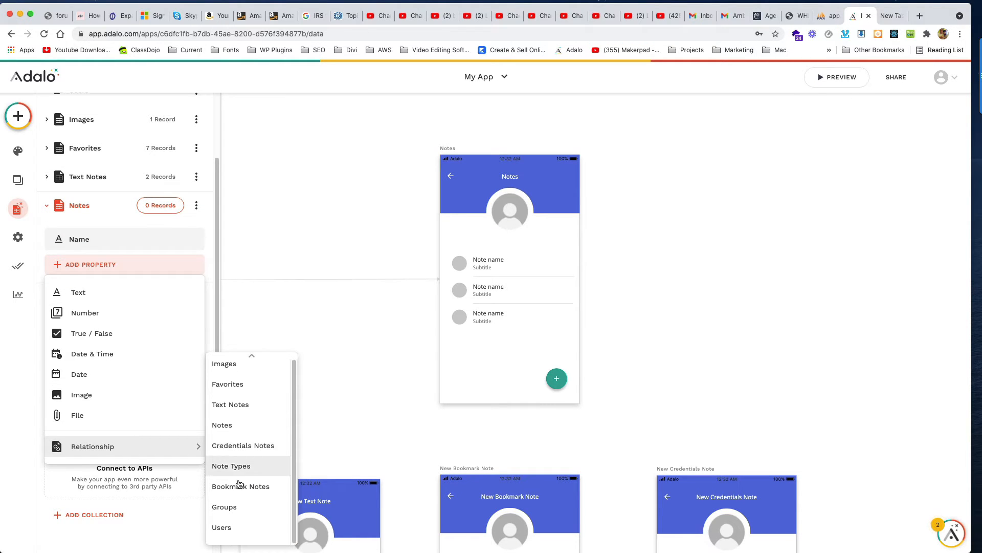
{"action": "left_click", "coordinate": [246, 405]}
{"action": "left_click", "coordinate": [477, 264]}
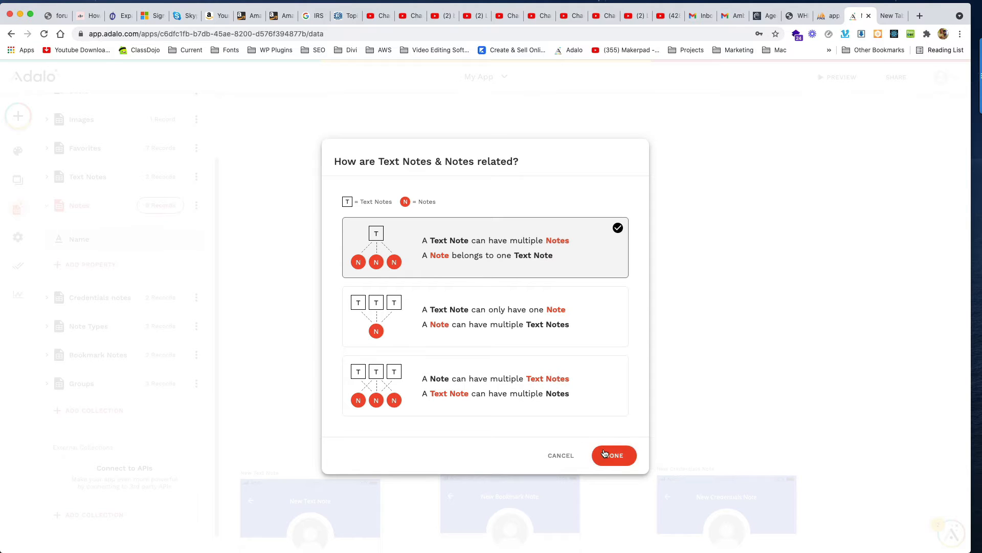
{"action": "left_click", "coordinate": [610, 455]}
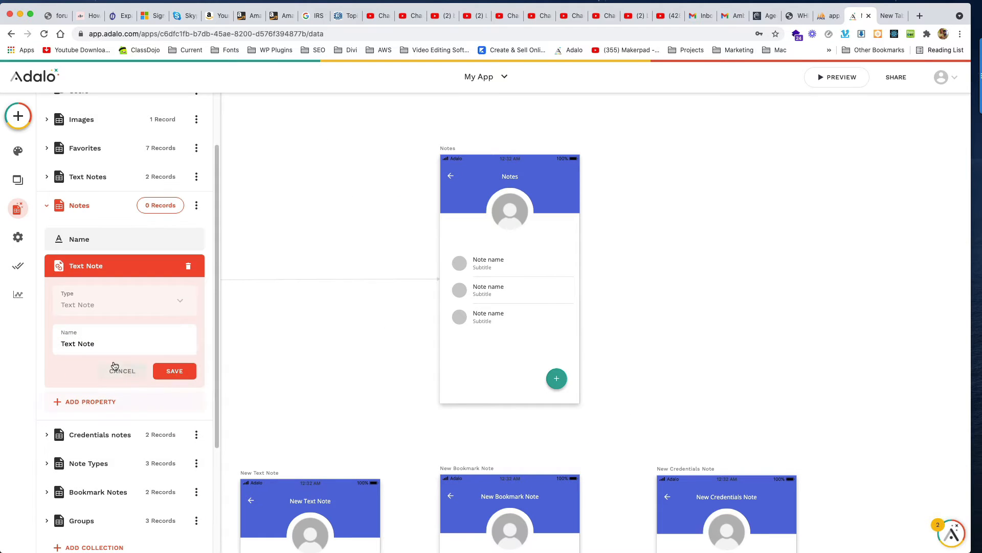
Step: Add a Bookmark Notes relationship property to Notes, one Bookmark Note having many Notes
{"action": "left_click", "coordinate": [72, 412]}
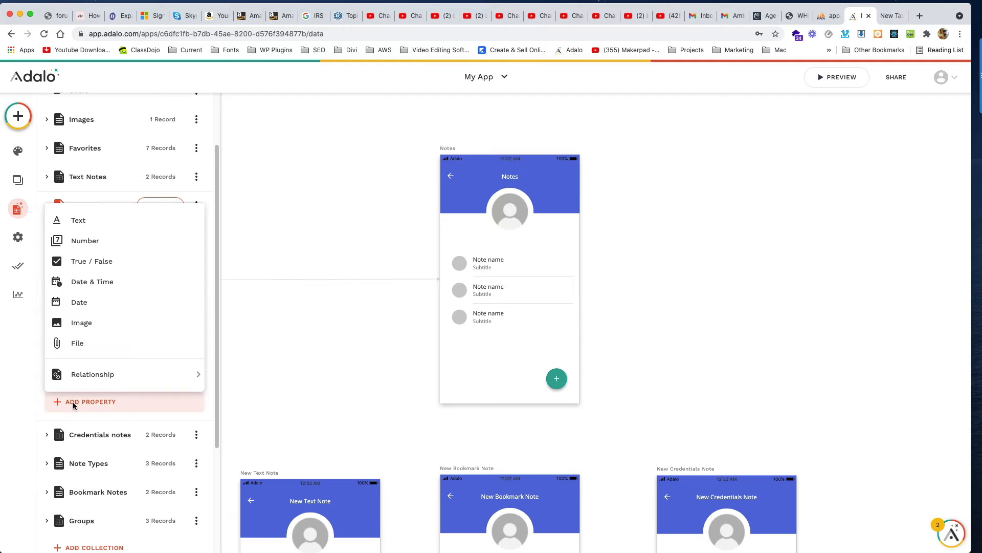
{"action": "mouse_move", "coordinate": [115, 365]}
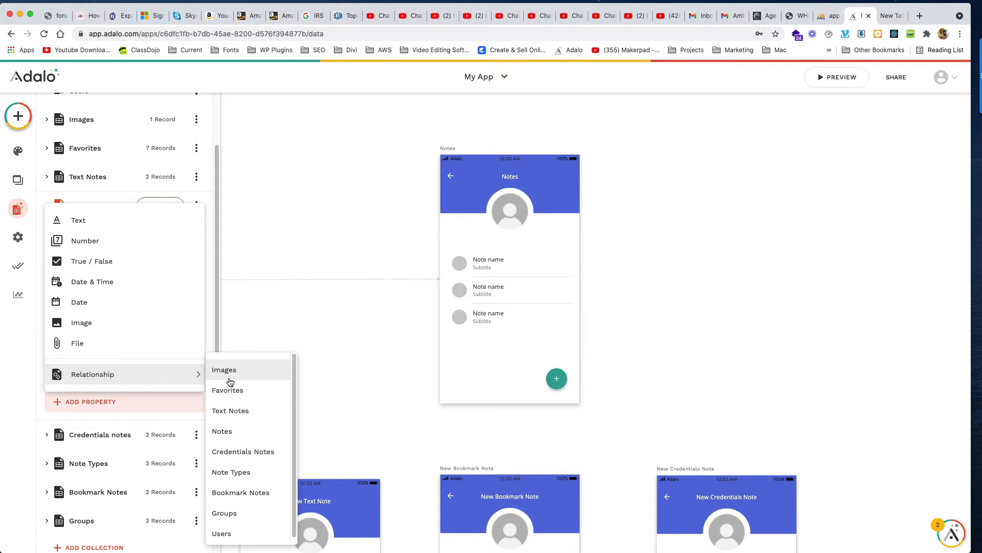
{"action": "scroll", "coordinate": [233, 384], "scroll_direction": "down", "scroll_amount": 1}
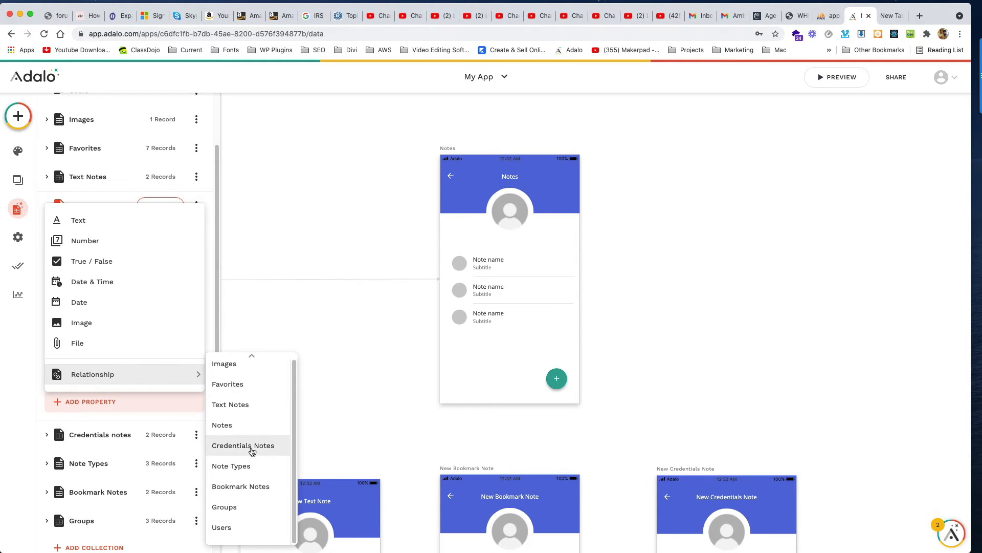
{"action": "left_click", "coordinate": [252, 489]}
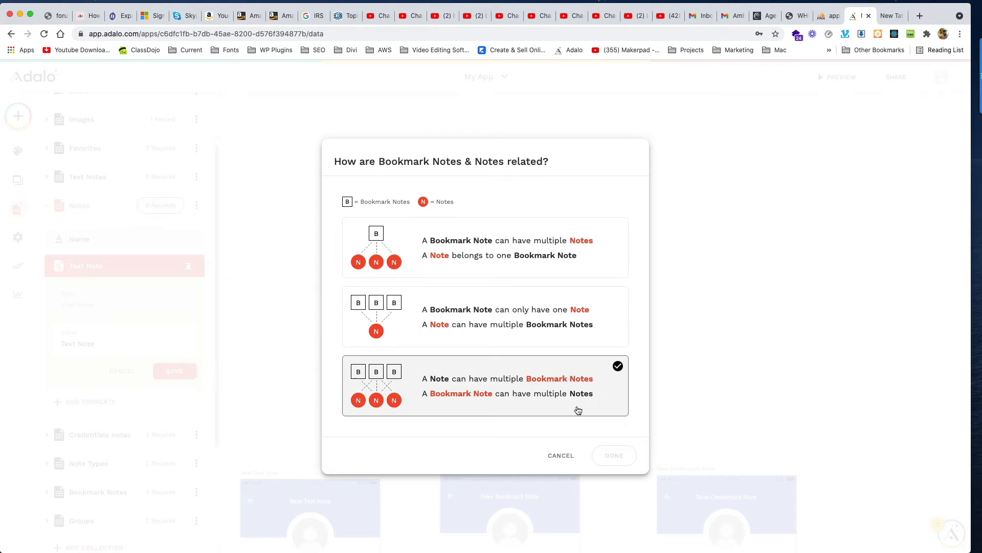
{"action": "left_click", "coordinate": [495, 243]}
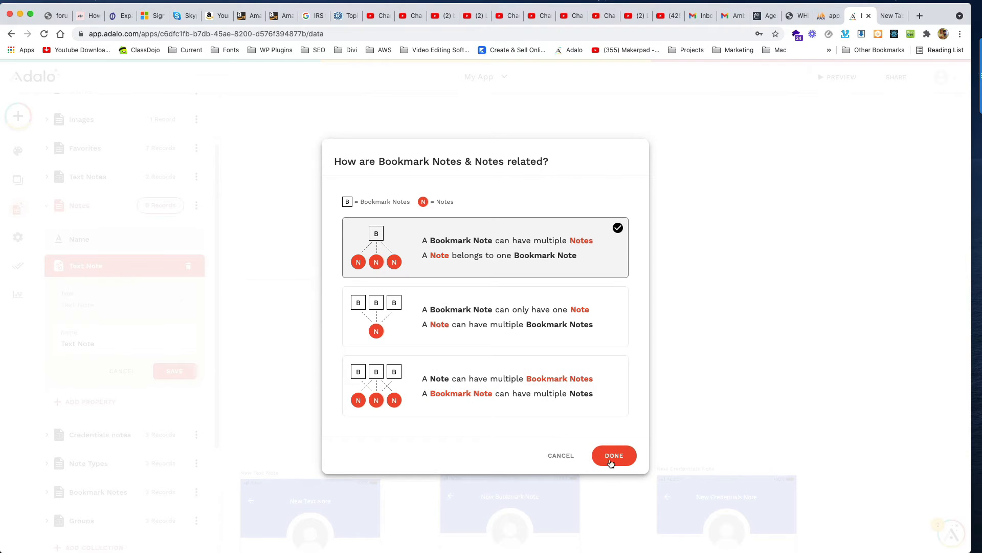
{"action": "left_click", "coordinate": [612, 457]}
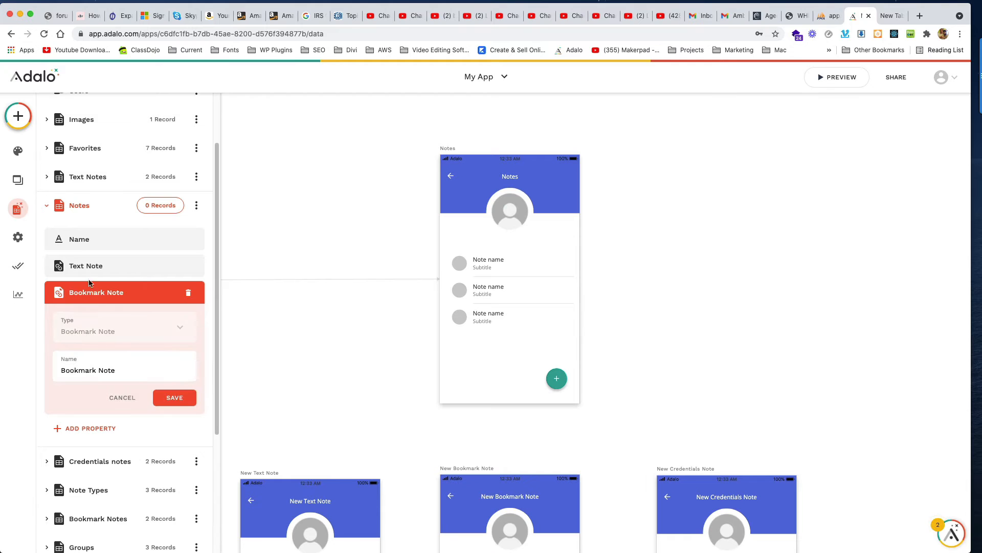
{"action": "left_click", "coordinate": [92, 291]}
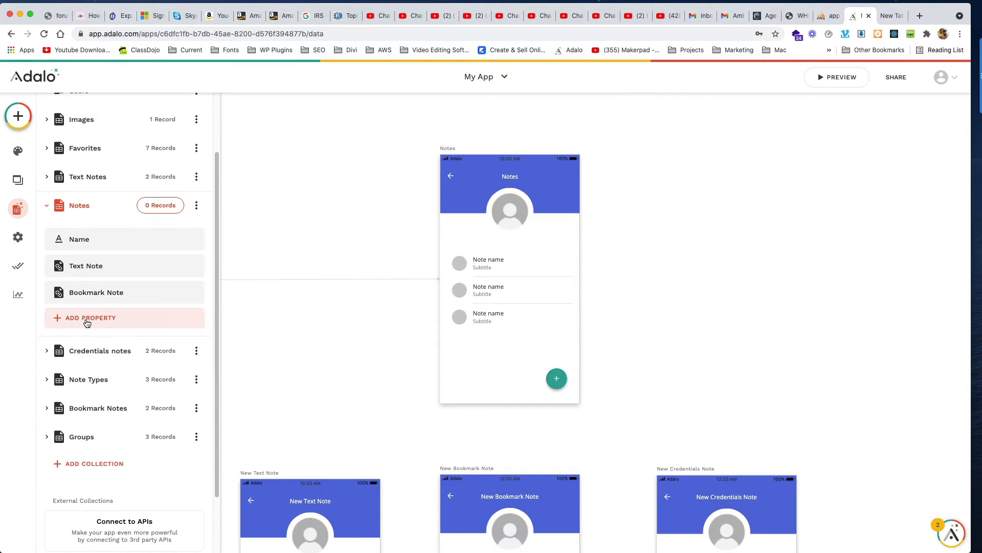
Step: Add a Credentials Notes relationship property to Notes, one Credentials note having many Notes
{"action": "left_click", "coordinate": [88, 317]}
{"action": "mouse_move", "coordinate": [134, 290]}
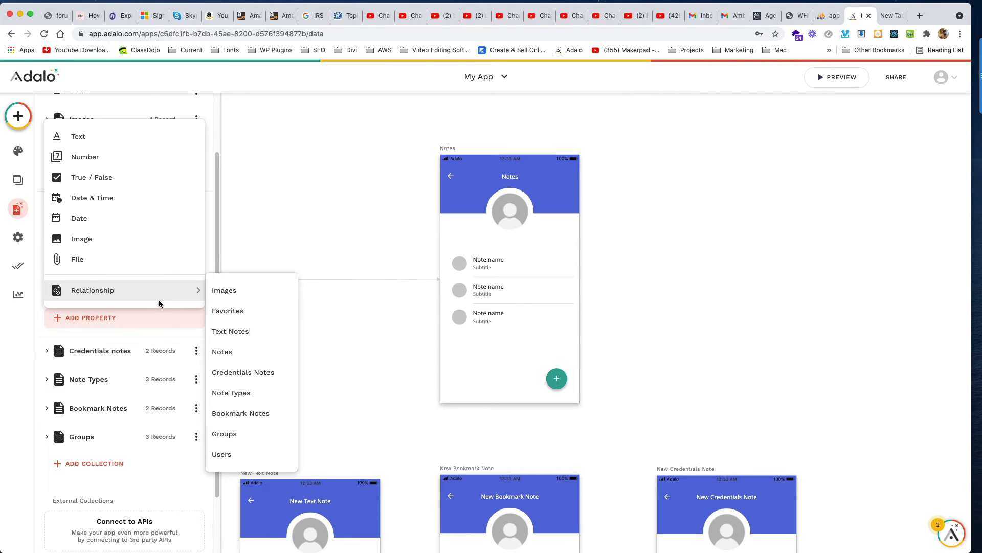
{"action": "left_click", "coordinate": [249, 374]}
{"action": "left_click", "coordinate": [408, 343]}
{"action": "left_click", "coordinate": [441, 262]}
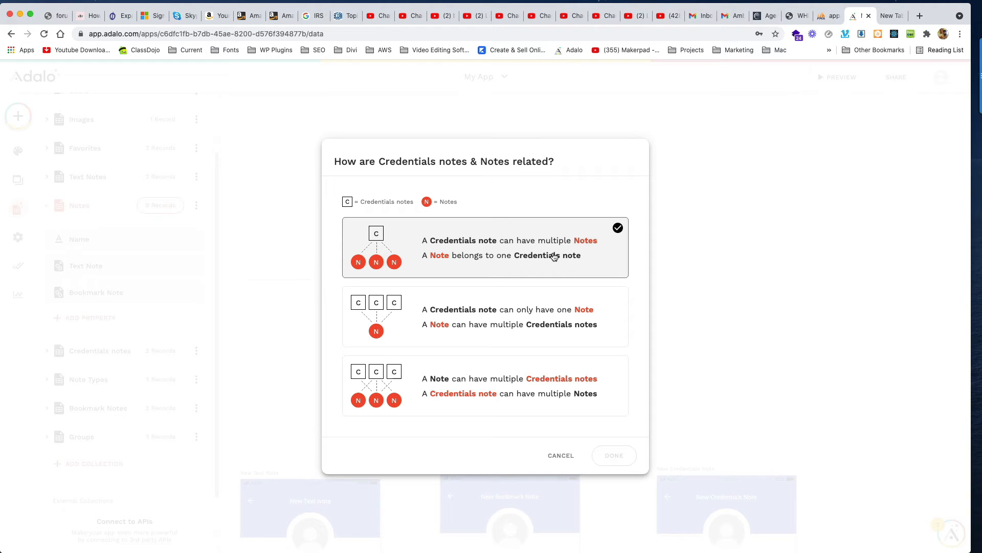
{"action": "left_click", "coordinate": [623, 456]}
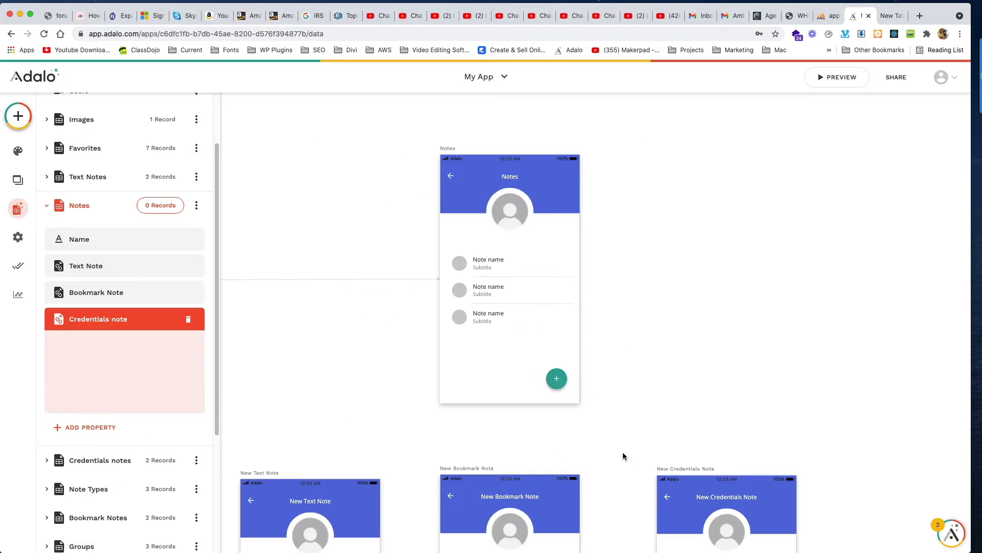
{"action": "left_click", "coordinate": [103, 322]}
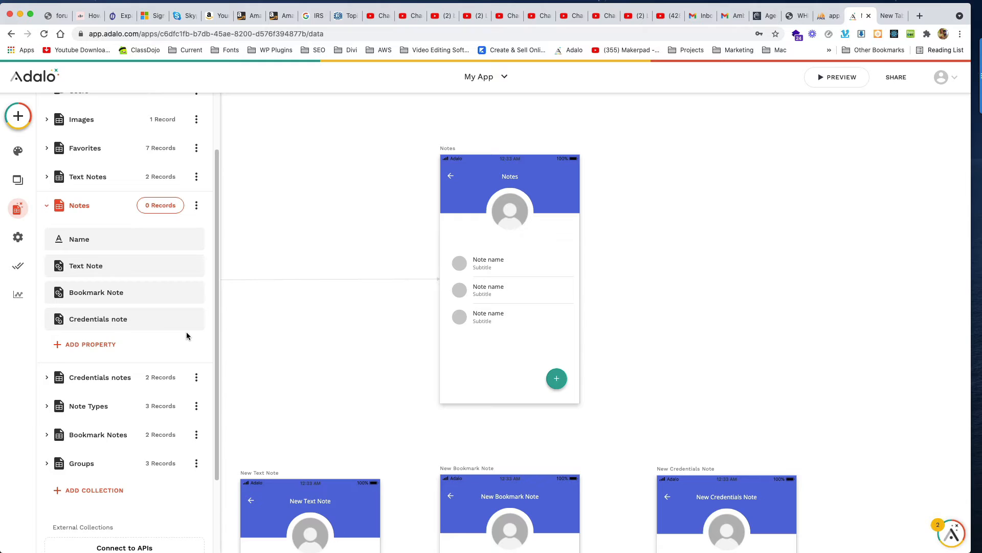
Step: Add a Note Types relationship to Notes where one Note Type has many Notes
{"action": "scroll", "coordinate": [186, 332], "scroll_direction": "down", "scroll_amount": 1}
{"action": "scroll", "coordinate": [186, 332], "scroll_direction": "up", "scroll_amount": 1}
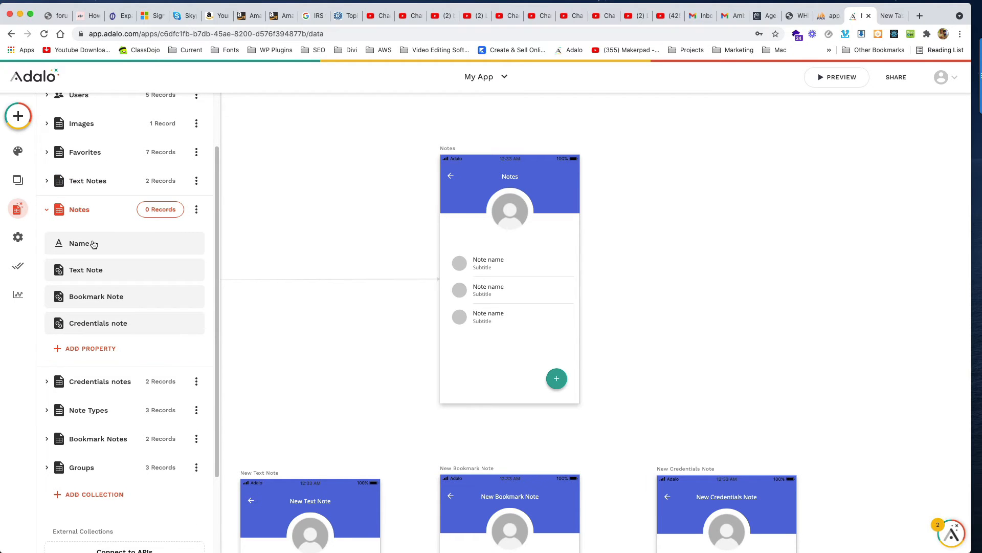
{"action": "scroll", "coordinate": [94, 244], "scroll_direction": "down", "scroll_amount": 1}
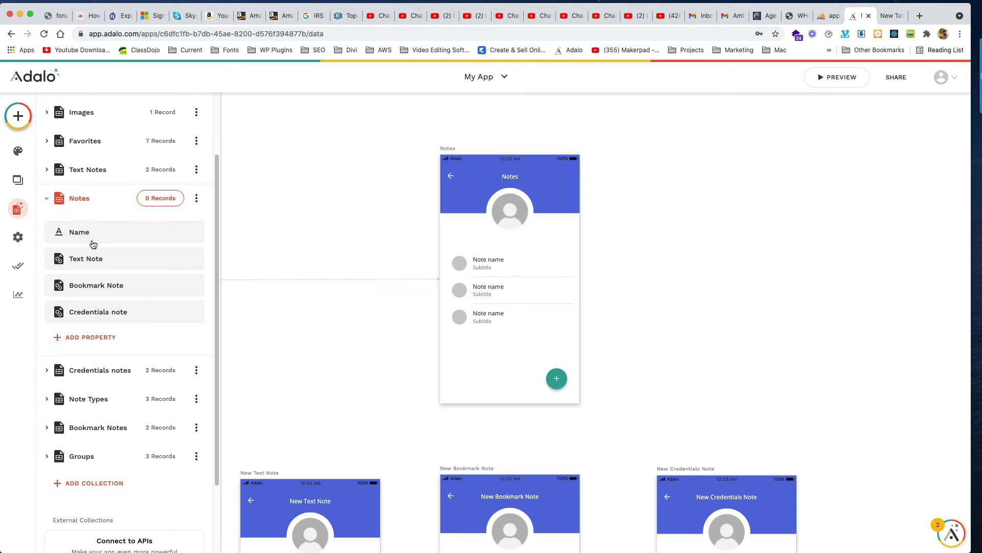
{"action": "scroll", "coordinate": [97, 248], "scroll_direction": "down", "scroll_amount": 1}
{"action": "scroll", "coordinate": [112, 253], "scroll_direction": "up", "scroll_amount": 1}
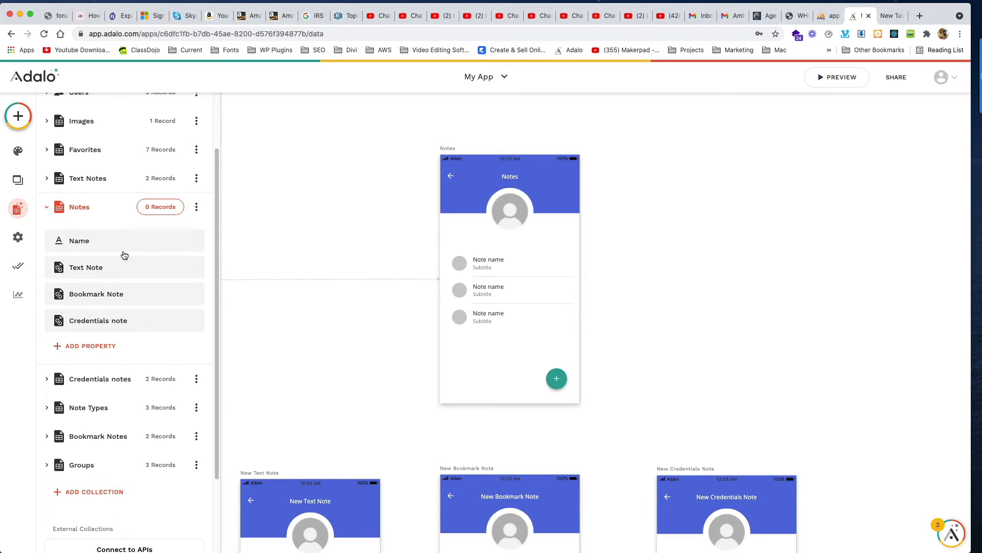
{"action": "scroll", "coordinate": [140, 279], "scroll_direction": "down", "scroll_amount": 1}
{"action": "left_click", "coordinate": [96, 321]}
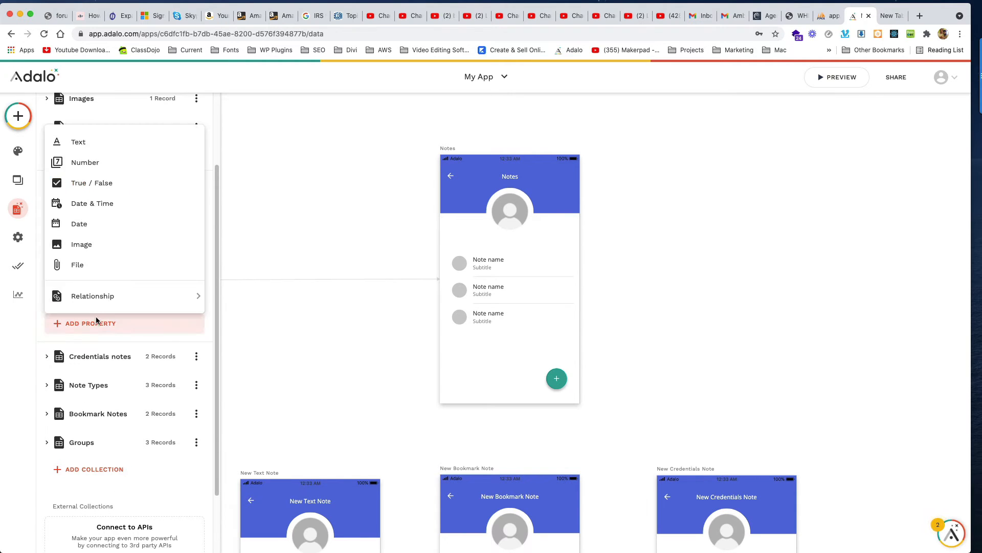
{"action": "mouse_move", "coordinate": [155, 300]}
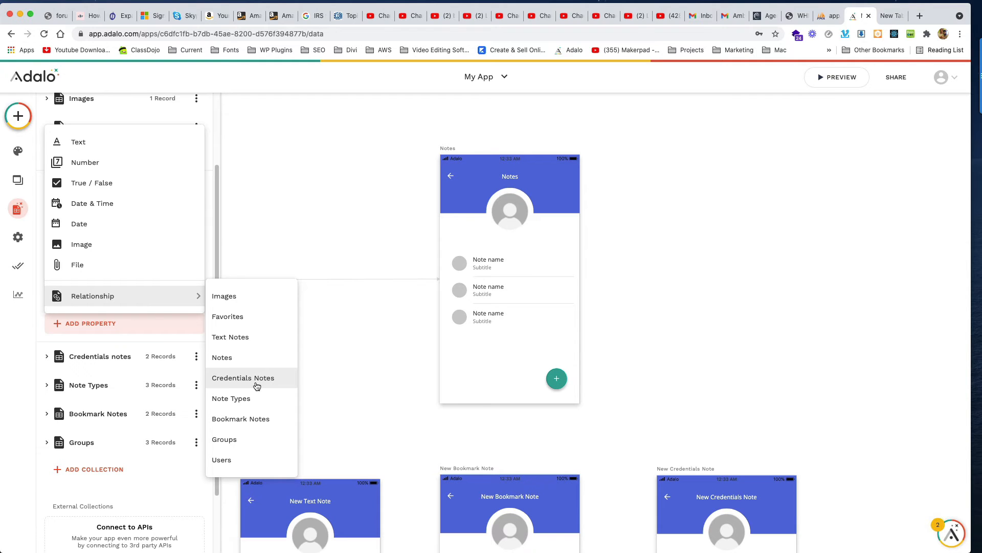
{"action": "left_click", "coordinate": [249, 401]}
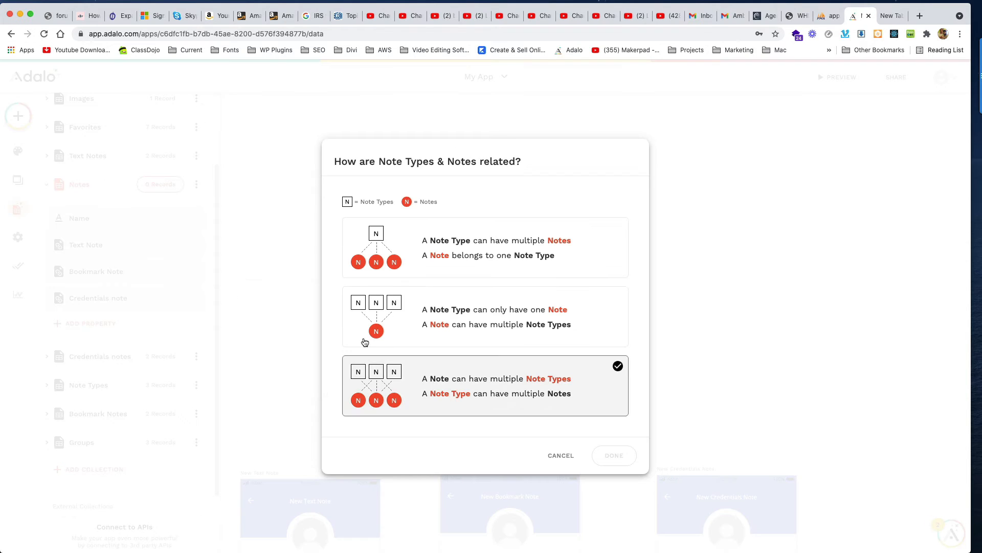
{"action": "left_click", "coordinate": [488, 253]}
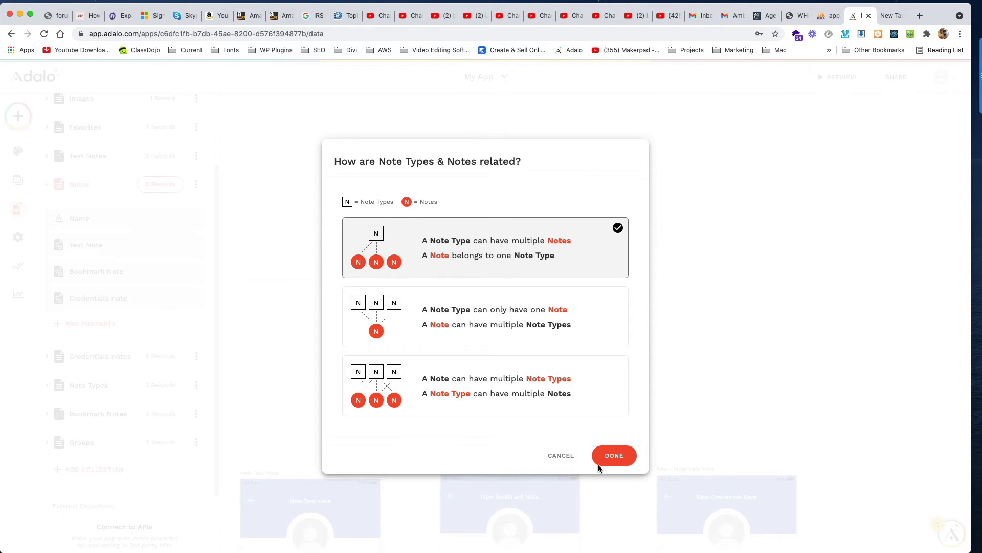
{"action": "left_click", "coordinate": [613, 457]}
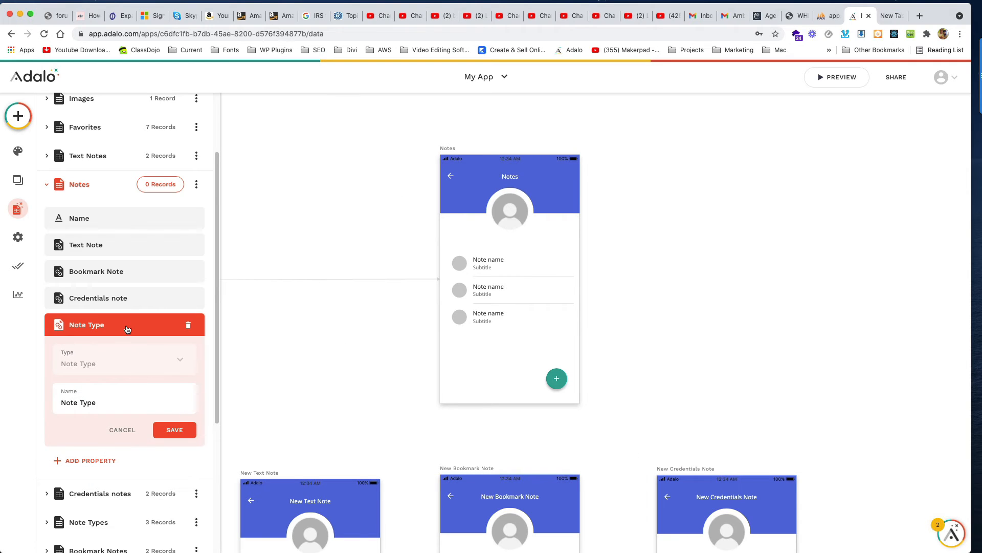
Step: Save the new Note Type property and select the list on the Notes screen
{"action": "left_click", "coordinate": [127, 329]}
{"action": "scroll", "coordinate": [131, 346], "scroll_direction": "down", "scroll_amount": 1}
{"action": "scroll", "coordinate": [133, 346], "scroll_direction": "up", "scroll_amount": 1}
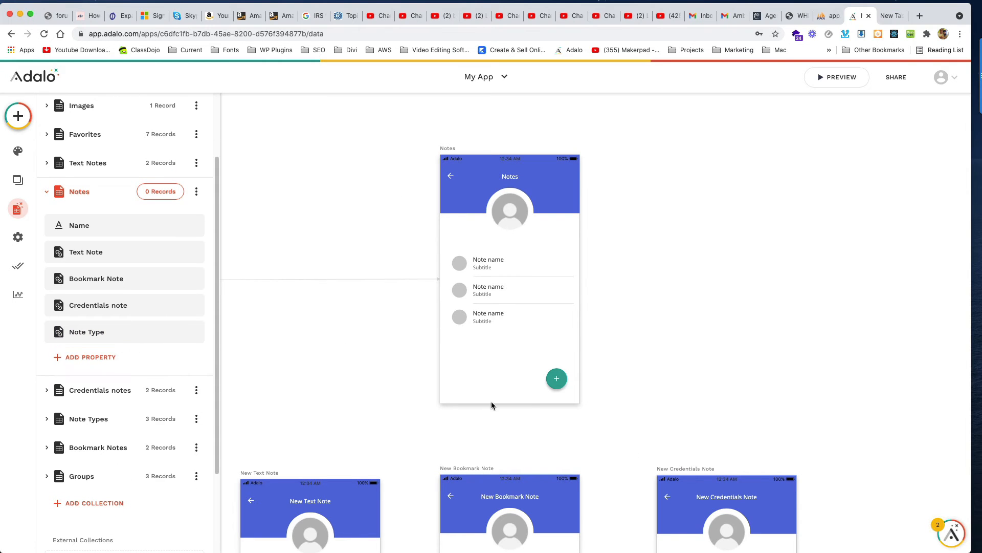
{"action": "left_click", "coordinate": [520, 304]}
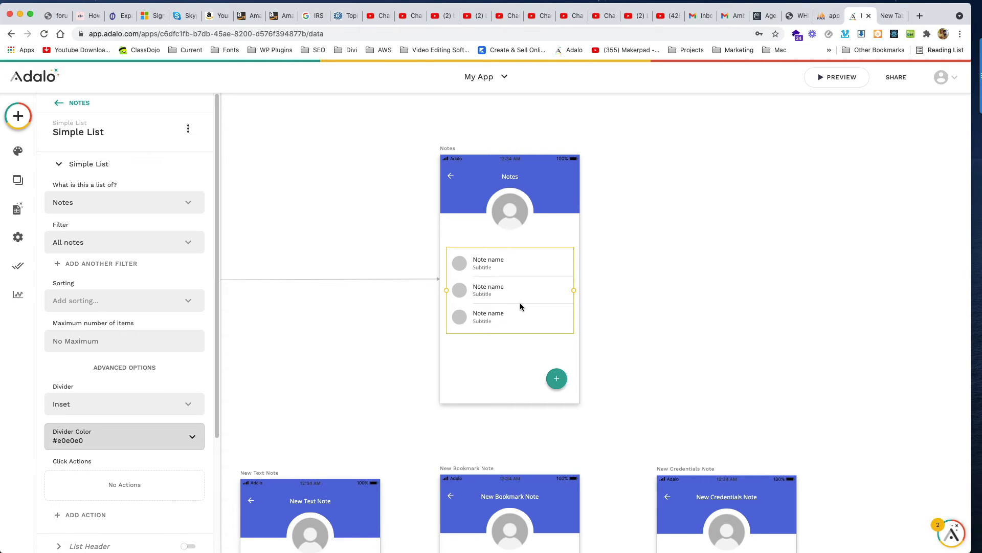
Step: Position the duplicated Notes screen beside the original and rename it New Note
{"action": "scroll", "coordinate": [438, 355], "scroll_direction": "right", "scroll_amount": 4}
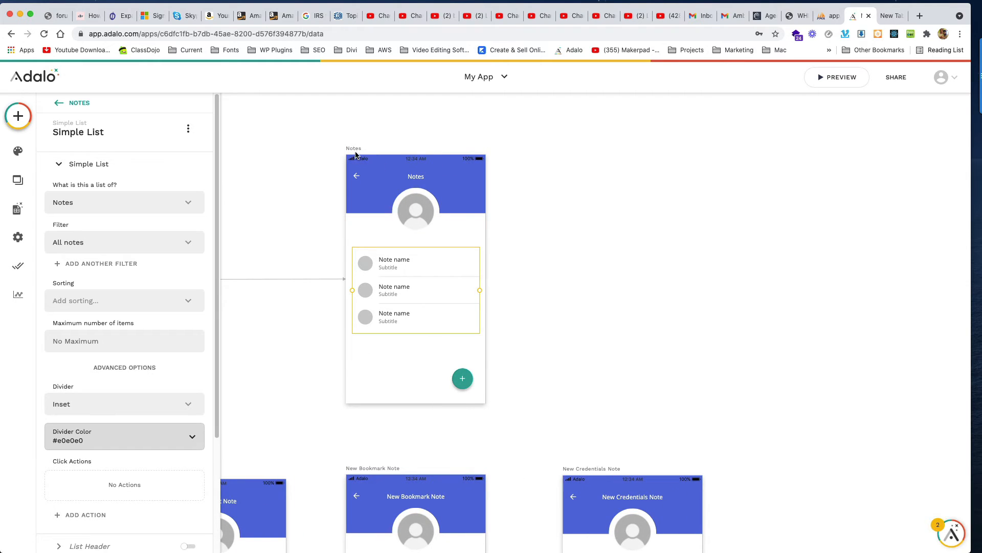
{"action": "left_click", "coordinate": [355, 150]}
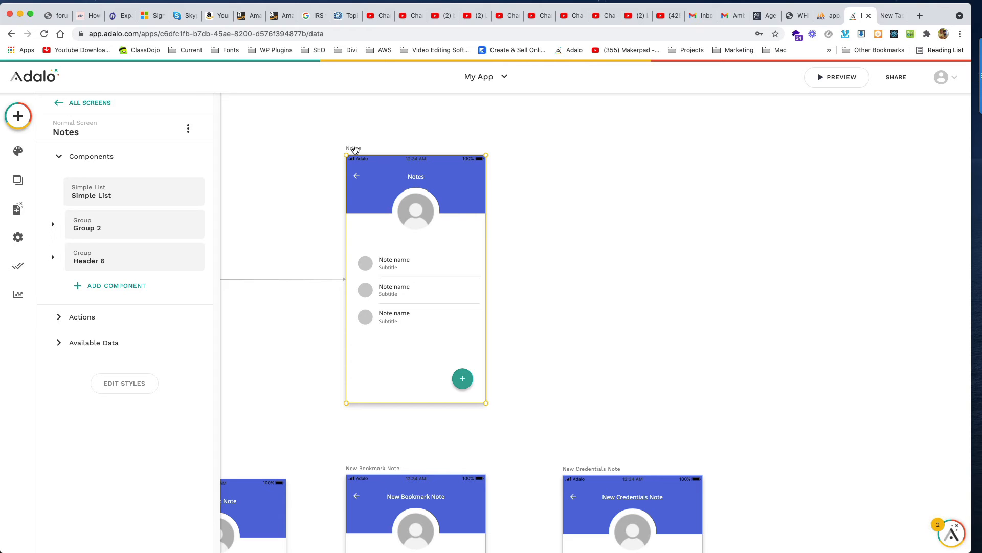
{"action": "scroll", "coordinate": [355, 149], "scroll_direction": "down", "scroll_amount": 1}
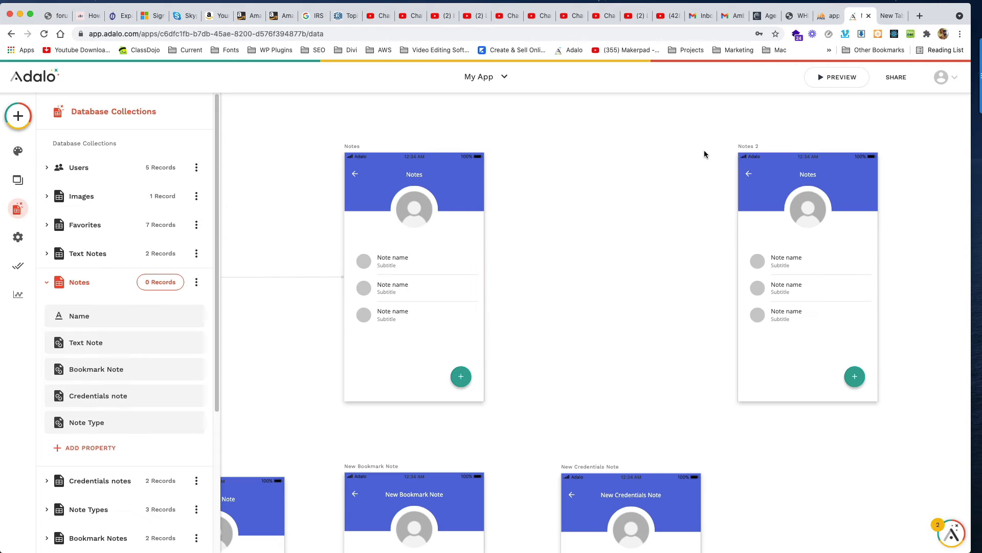
{"action": "left_click_drag", "start_coordinate": [748, 151], "coordinate": [533, 148]}
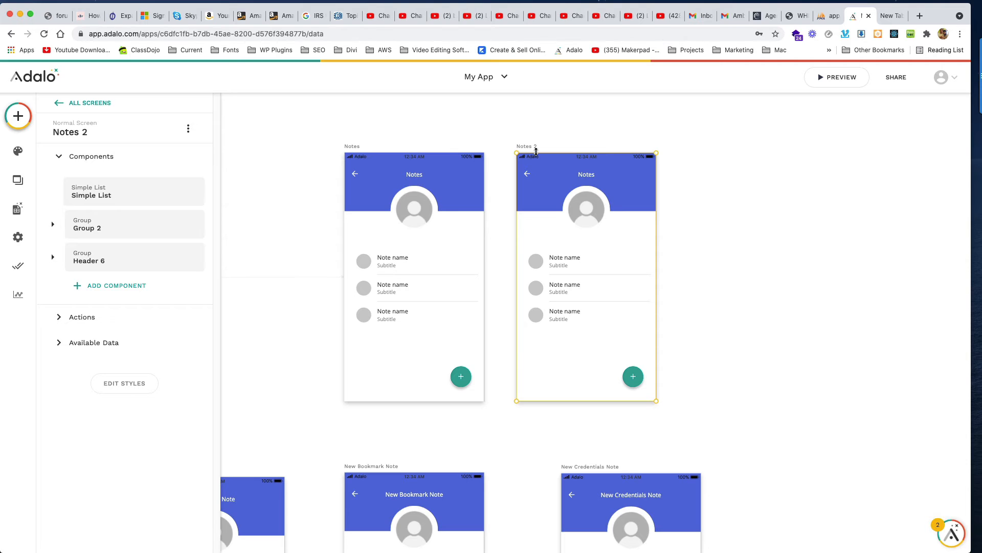
{"action": "left_click", "coordinate": [108, 129]}
{"action": "triple_click", "coordinate": [64, 169]}
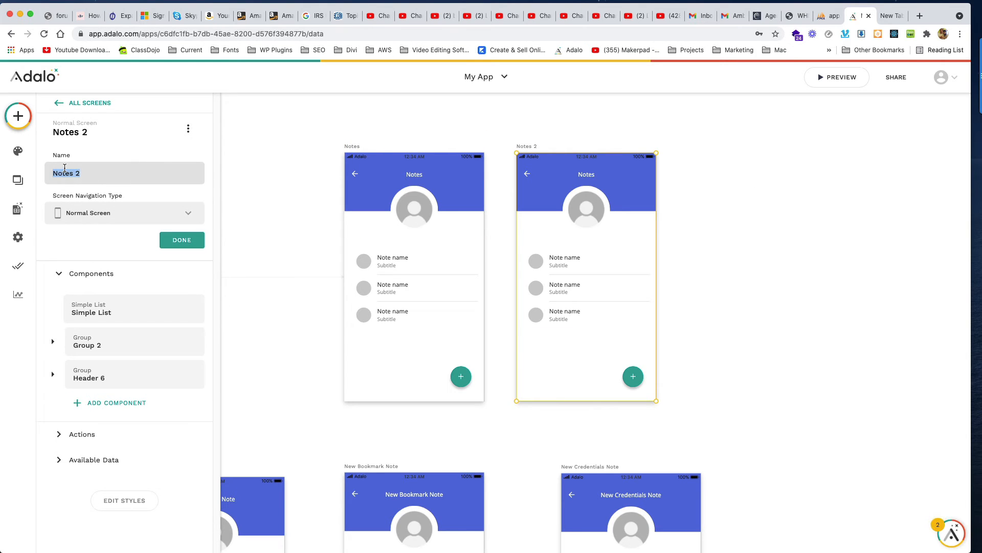
{"action": "type", "text": "New Note"}
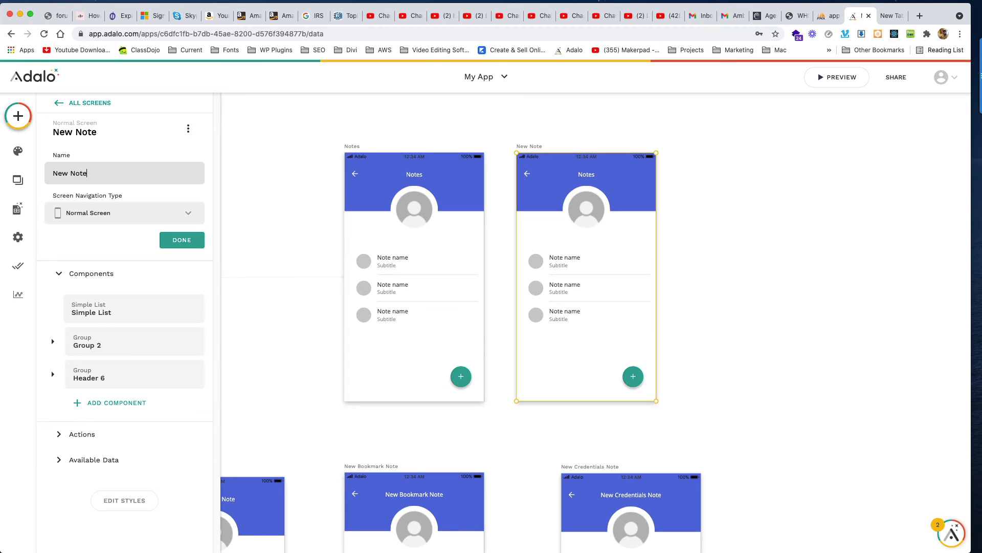
{"action": "type", "text": "s"}
{"action": "left_click", "coordinate": [197, 244]}
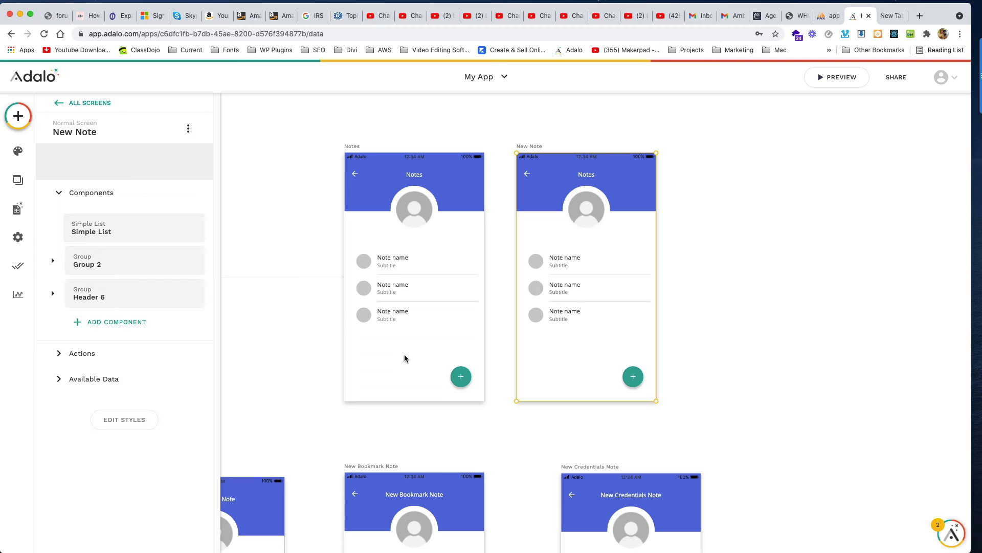
Step: Give the Notes add button a Link action to New Note with transition None
{"action": "left_click", "coordinate": [459, 376]}
{"action": "left_click", "coordinate": [460, 376]}
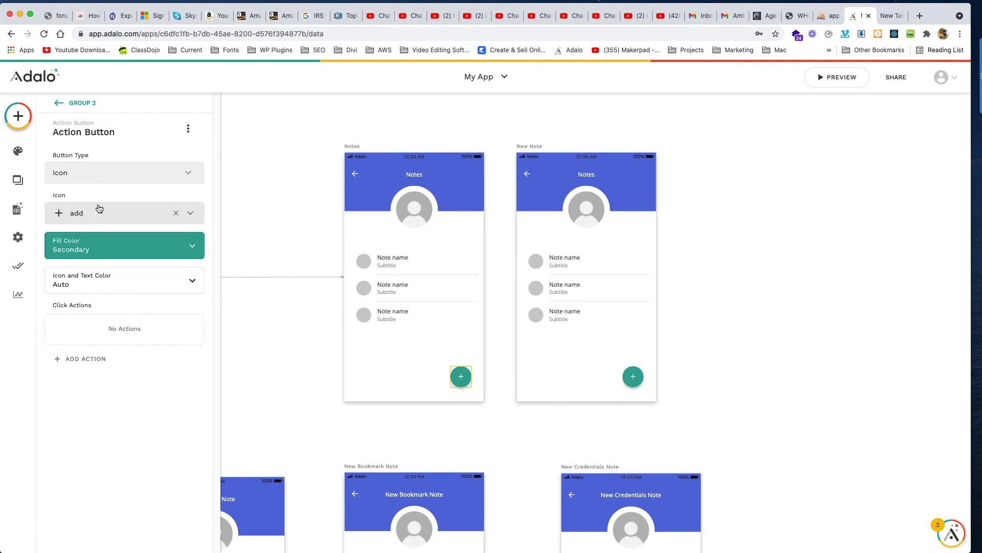
{"action": "left_click", "coordinate": [93, 361]}
{"action": "mouse_move", "coordinate": [154, 172]}
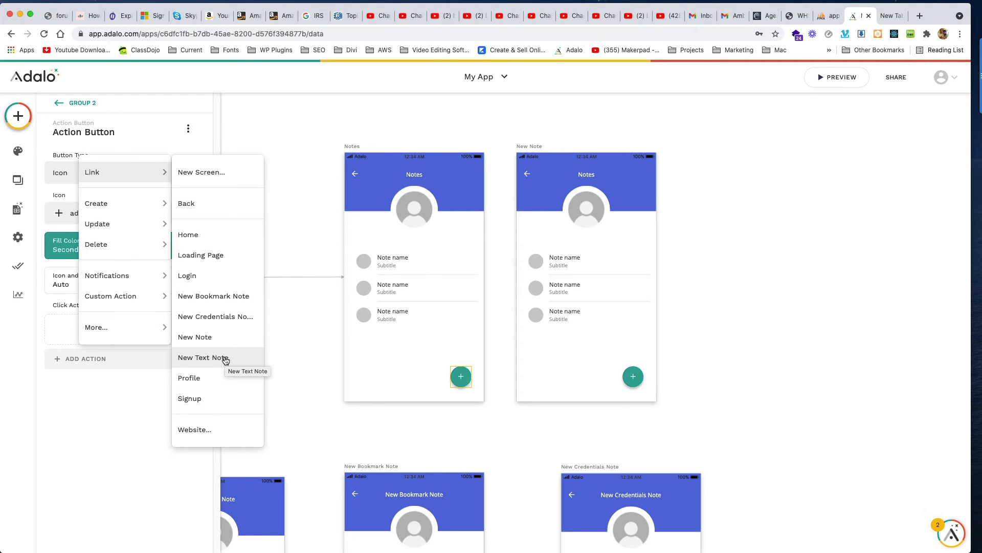
{"action": "left_click", "coordinate": [226, 337]}
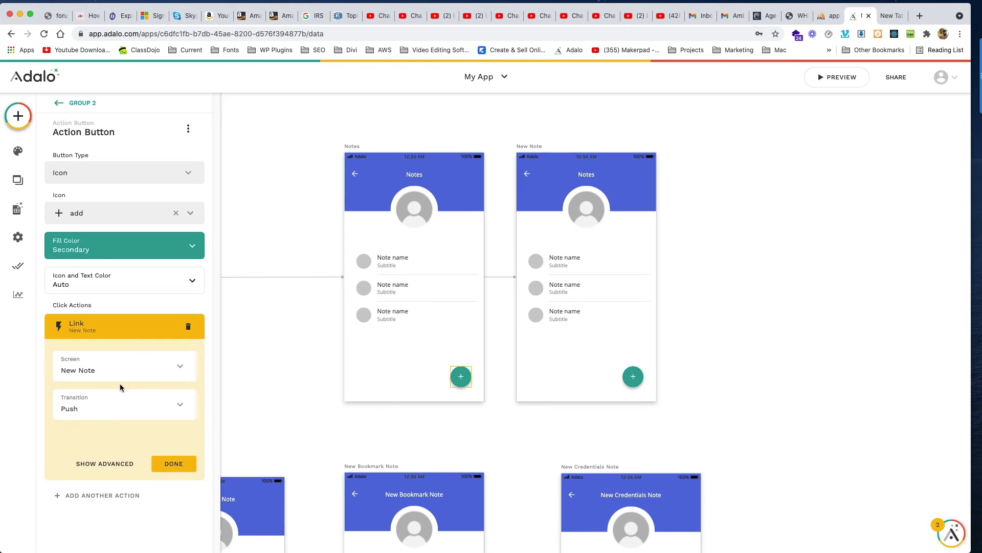
{"action": "left_click", "coordinate": [107, 402]}
{"action": "left_click", "coordinate": [109, 209]}
{"action": "left_click", "coordinate": [173, 463]}
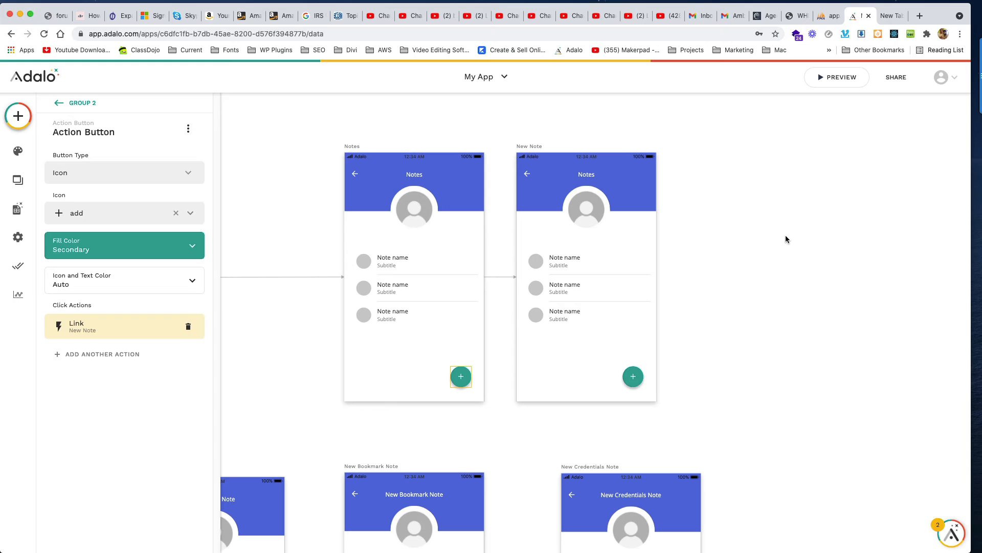
Step: Delete the Simple List from the New Note screen
{"action": "left_click", "coordinate": [416, 266]}
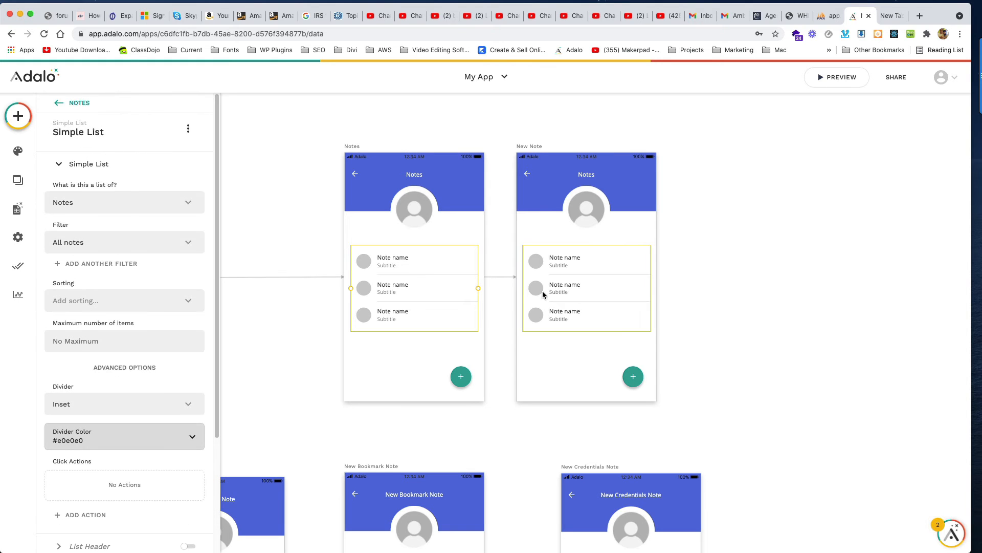
{"action": "left_click", "coordinate": [565, 308]}
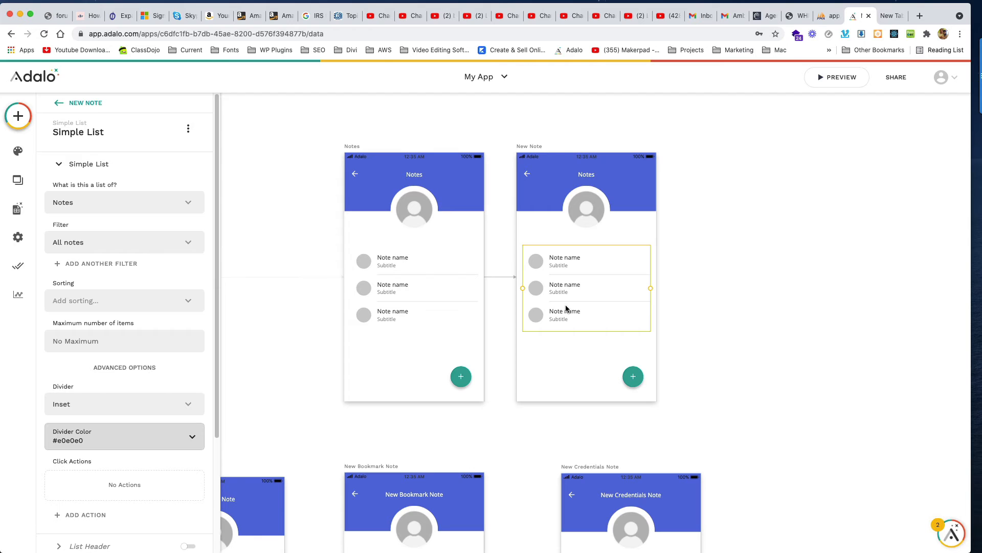
{"action": "key", "text": "Delete"}
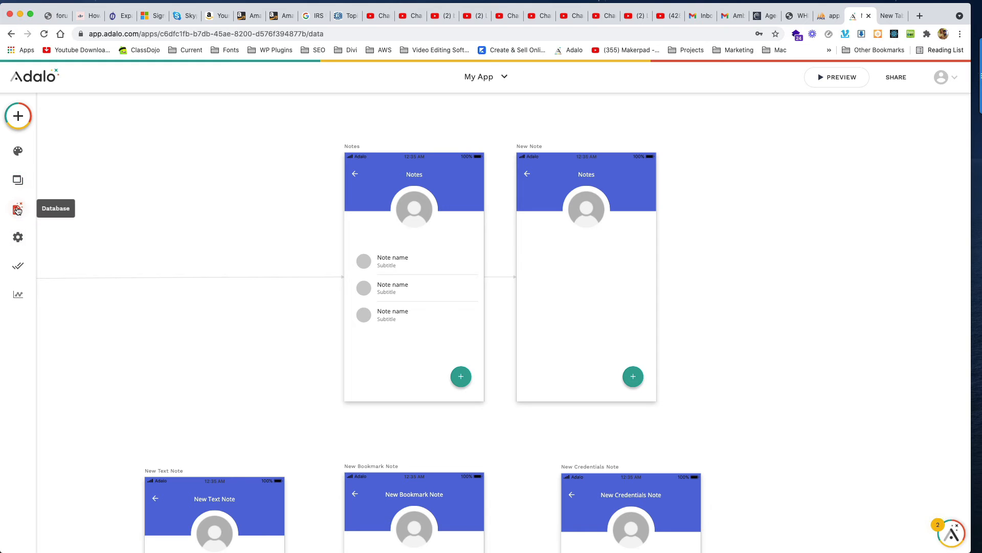
Step: Place a form on the New Note screen connected to the Notes collection
{"action": "left_click", "coordinate": [18, 115]}
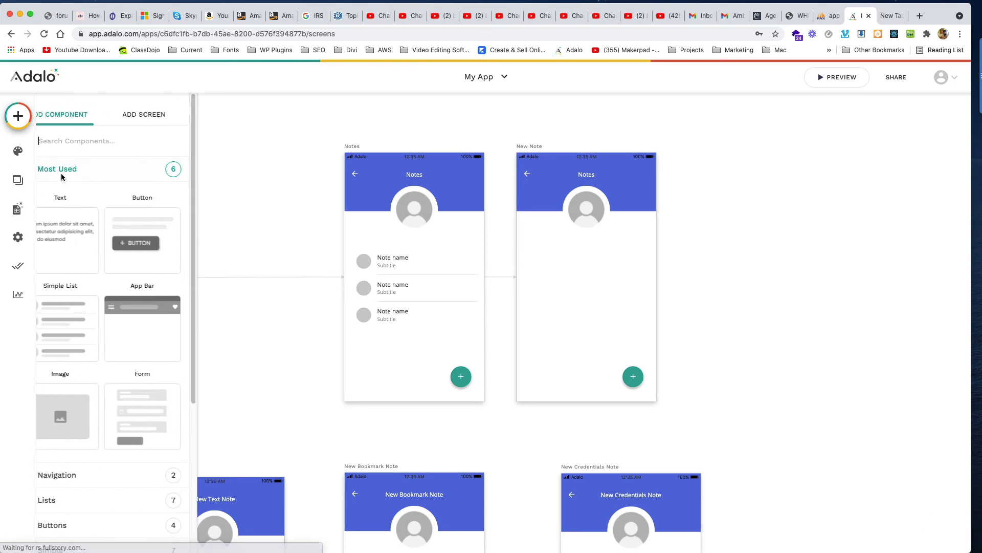
{"action": "scroll", "coordinate": [93, 424], "scroll_direction": "down", "scroll_amount": 5}
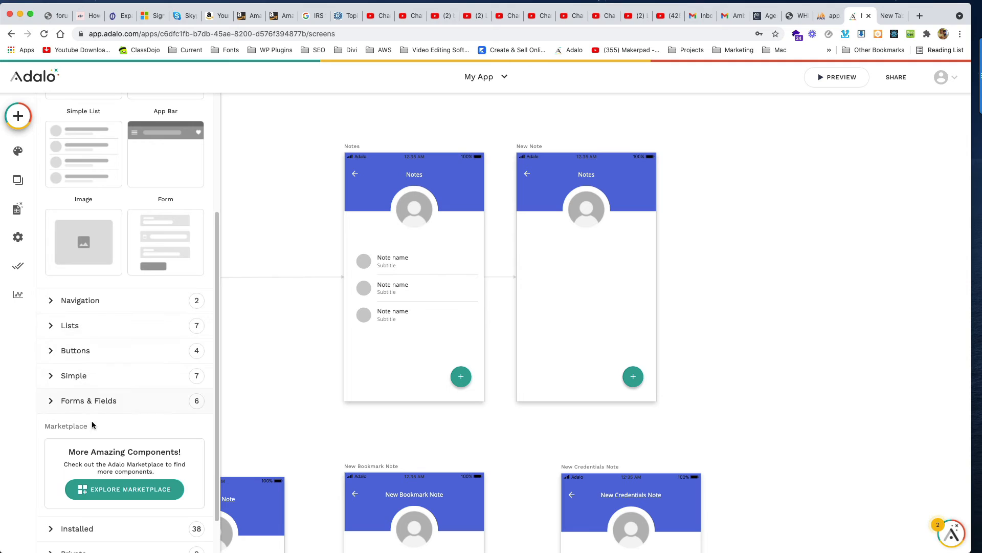
{"action": "left_click", "coordinate": [98, 401]}
{"action": "scroll", "coordinate": [145, 369], "scroll_direction": "down", "scroll_amount": 4}
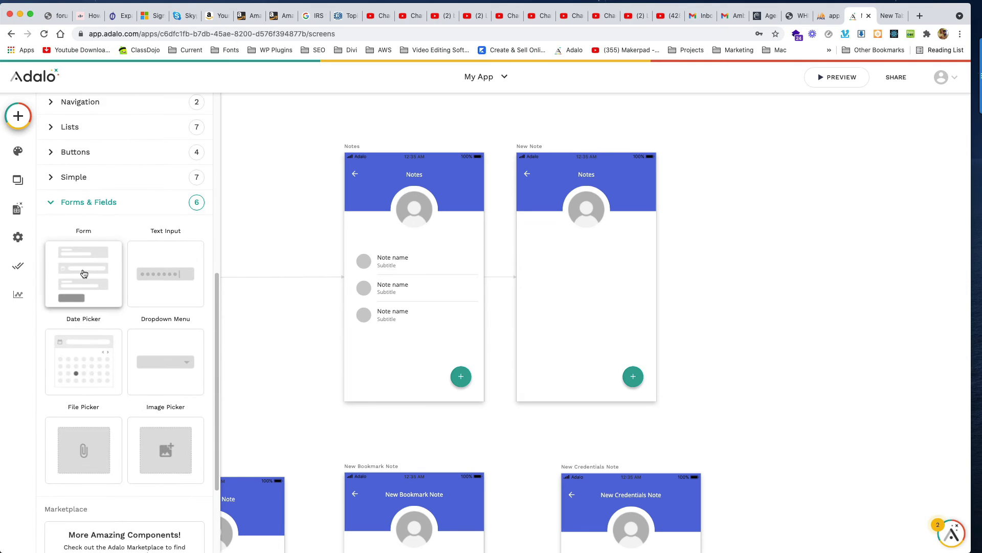
{"action": "left_click_drag", "start_coordinate": [84, 273], "coordinate": [585, 292]}
{"action": "left_click", "coordinate": [99, 199]}
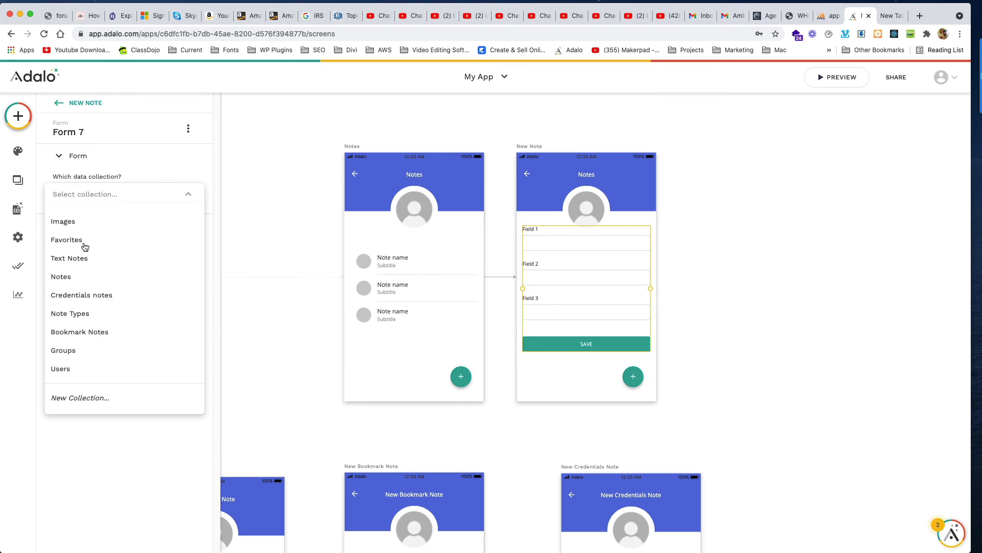
{"action": "left_click", "coordinate": [93, 277]}
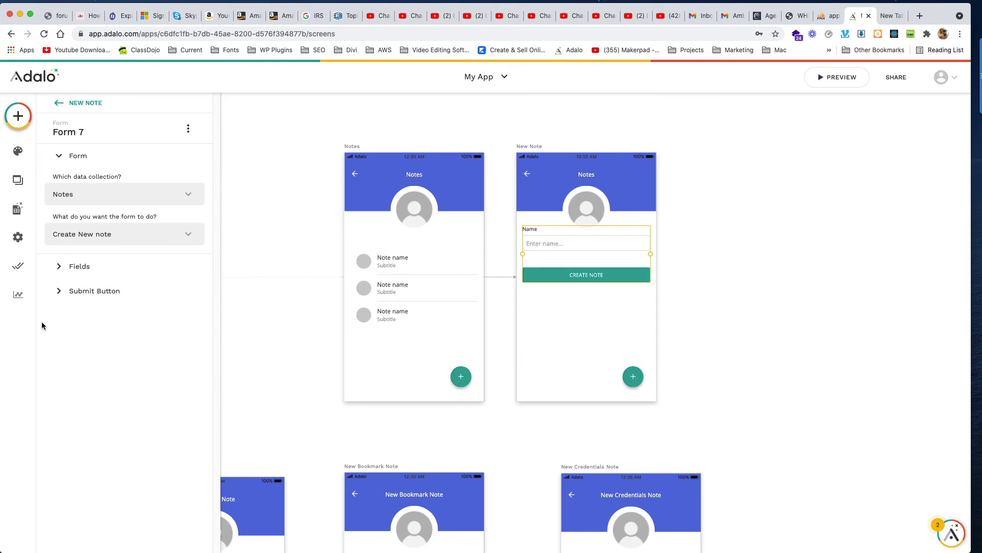
Step: Add Bookmark Note, Text Note and Credentials note as visible form fields
{"action": "left_click", "coordinate": [63, 267]}
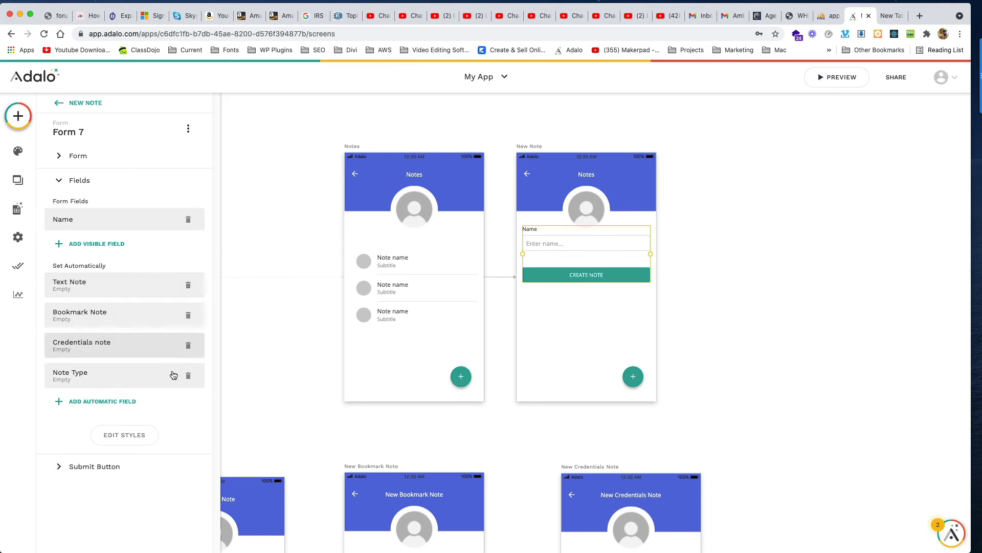
{"action": "left_click", "coordinate": [99, 244]}
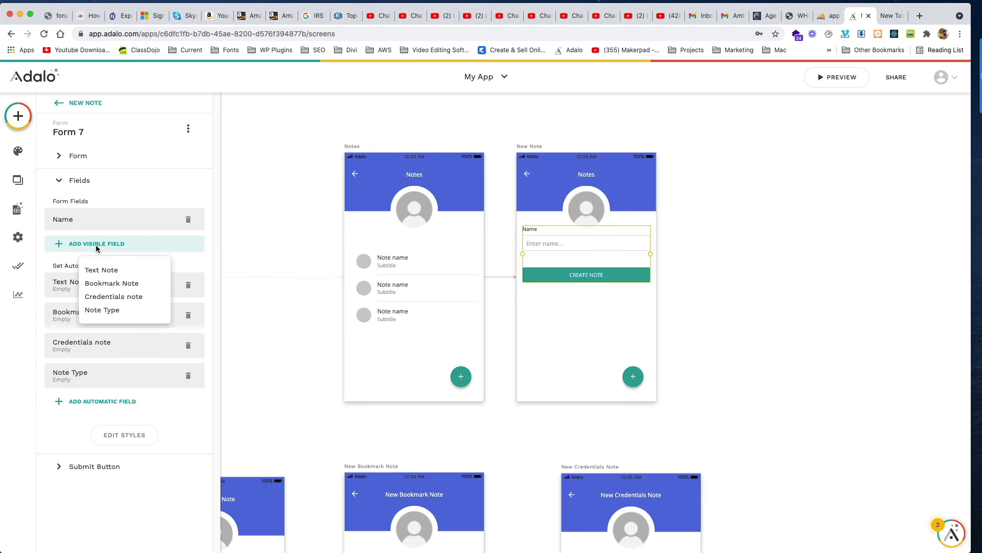
{"action": "left_click", "coordinate": [117, 283]}
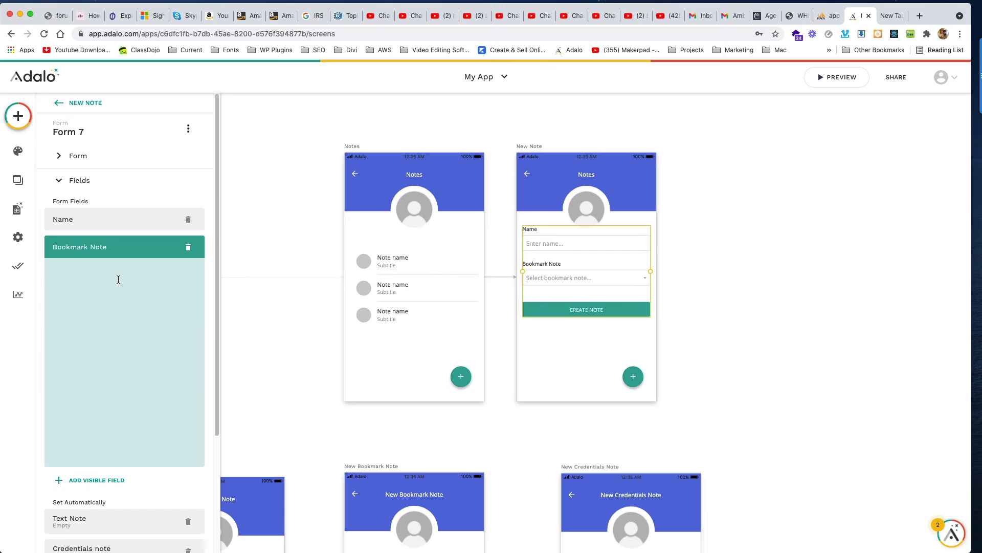
{"action": "left_click", "coordinate": [129, 250]}
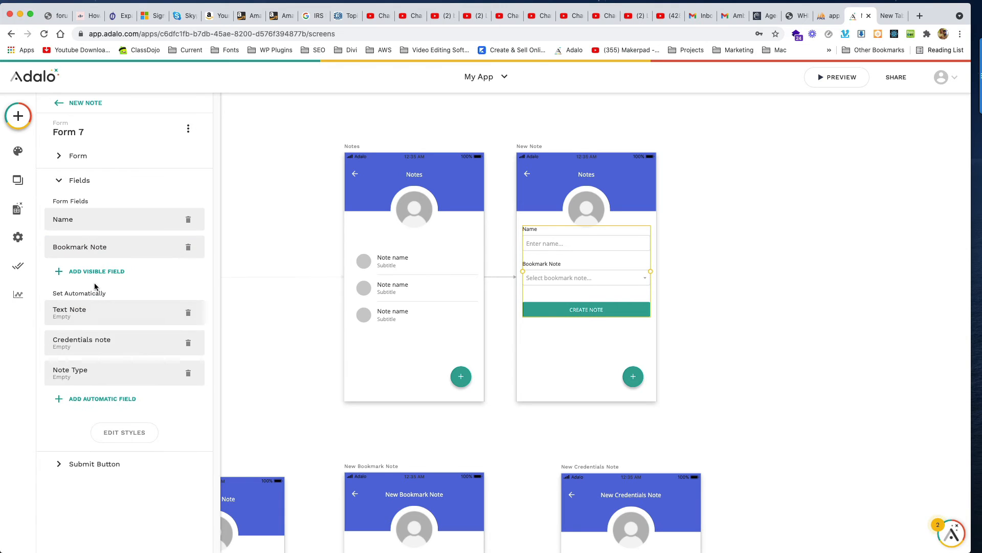
{"action": "left_click", "coordinate": [95, 271]}
{"action": "left_click", "coordinate": [110, 303]}
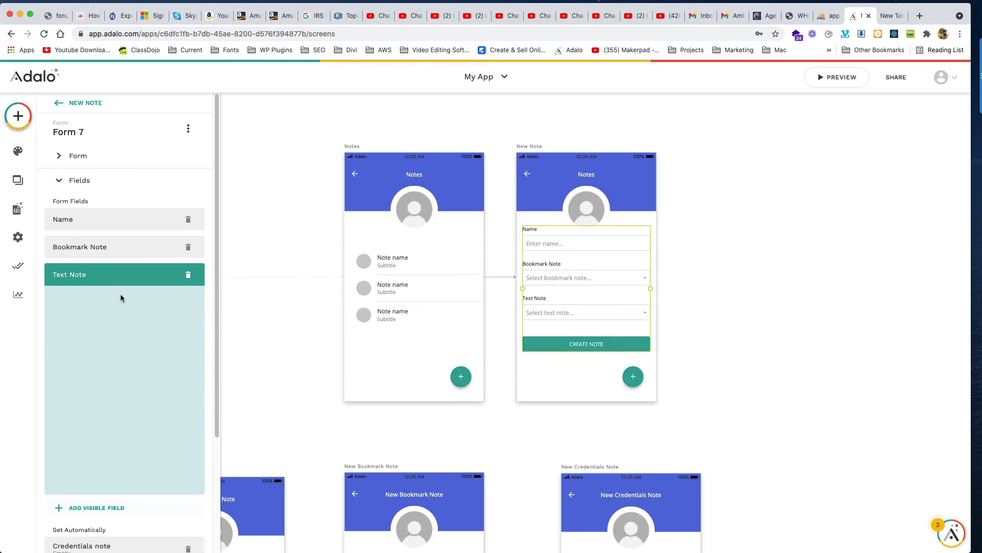
{"action": "left_click", "coordinate": [104, 275]}
{"action": "left_click", "coordinate": [92, 299]}
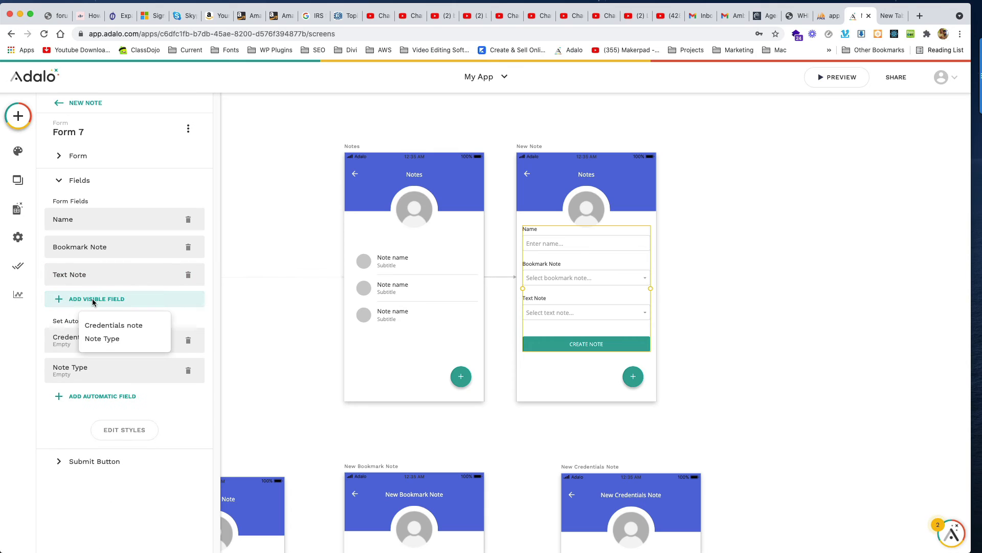
{"action": "left_click", "coordinate": [117, 324]}
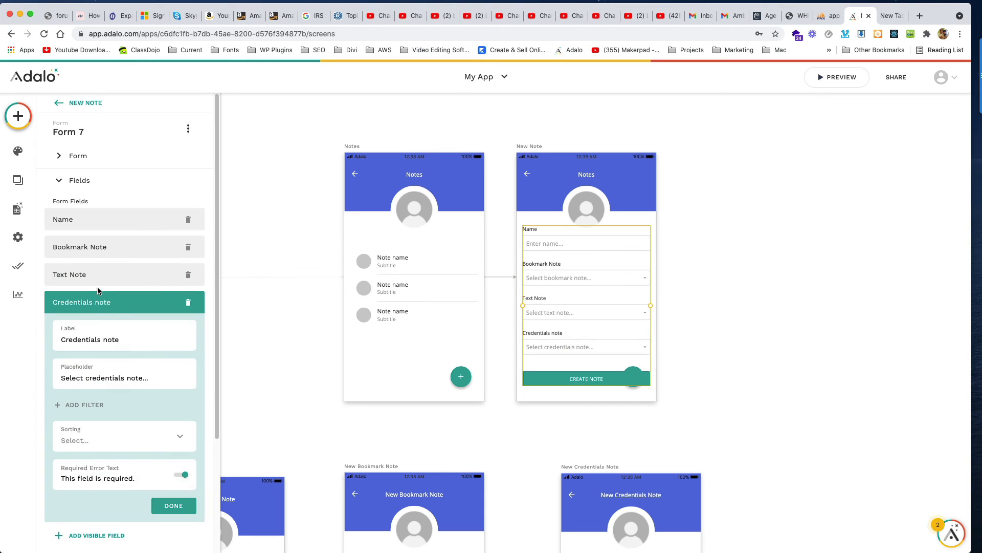
{"action": "left_click", "coordinate": [101, 301]}
Step: Move Text Note above Bookmark Note and replace the automatic Note Type with a visible field
{"action": "left_click_drag", "start_coordinate": [80, 274], "coordinate": [82, 245]}
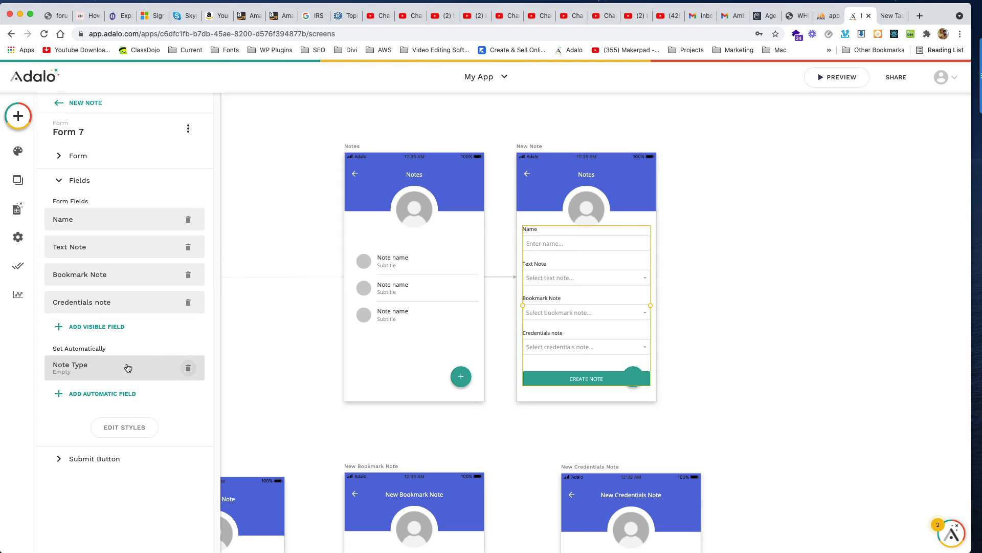
{"action": "left_click", "coordinate": [189, 374]}
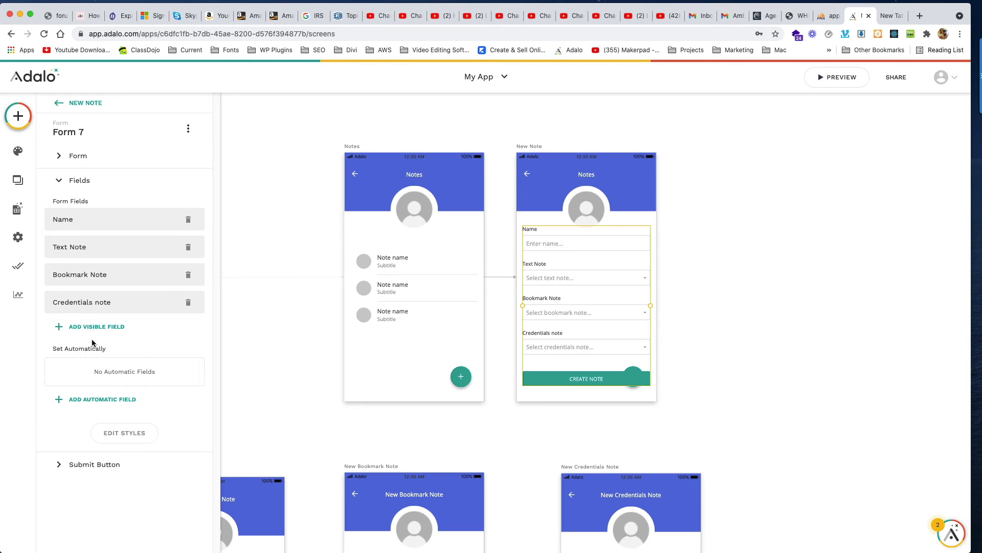
{"action": "left_click", "coordinate": [90, 327]}
{"action": "left_click", "coordinate": [116, 300]}
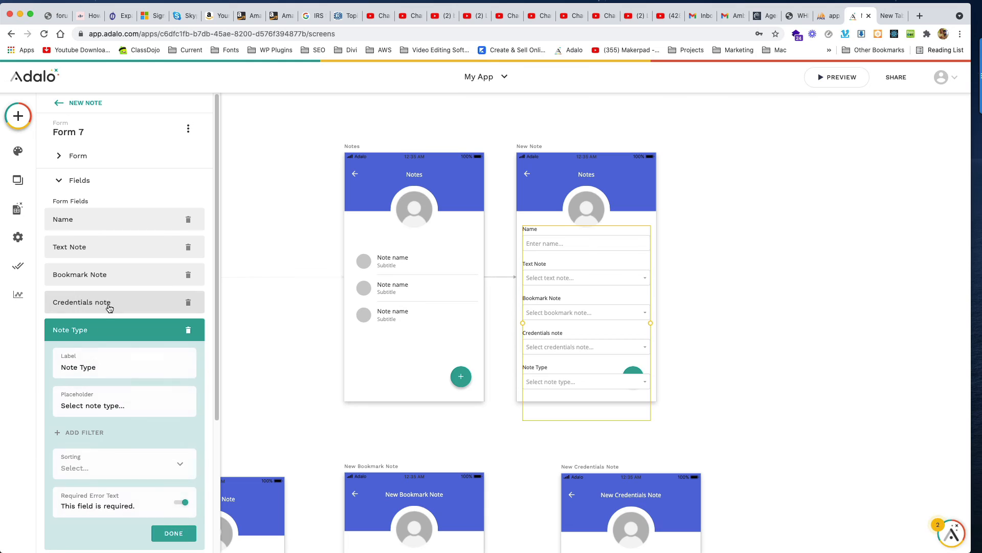
Step: Switch off Required for the Bookmark Note and Credentials note fields
{"action": "scroll", "coordinate": [166, 427], "scroll_direction": "down", "scroll_amount": 4}
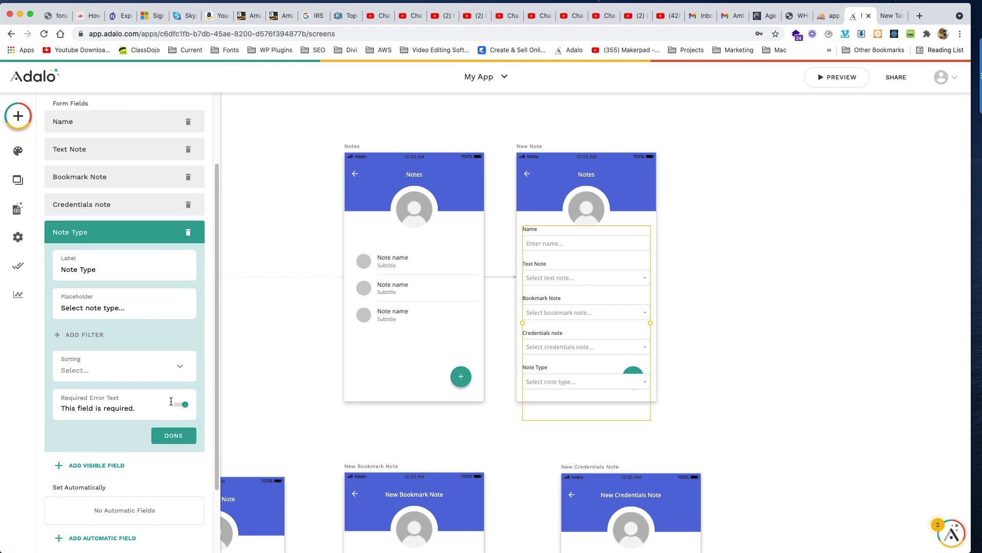
{"action": "left_click", "coordinate": [121, 239]}
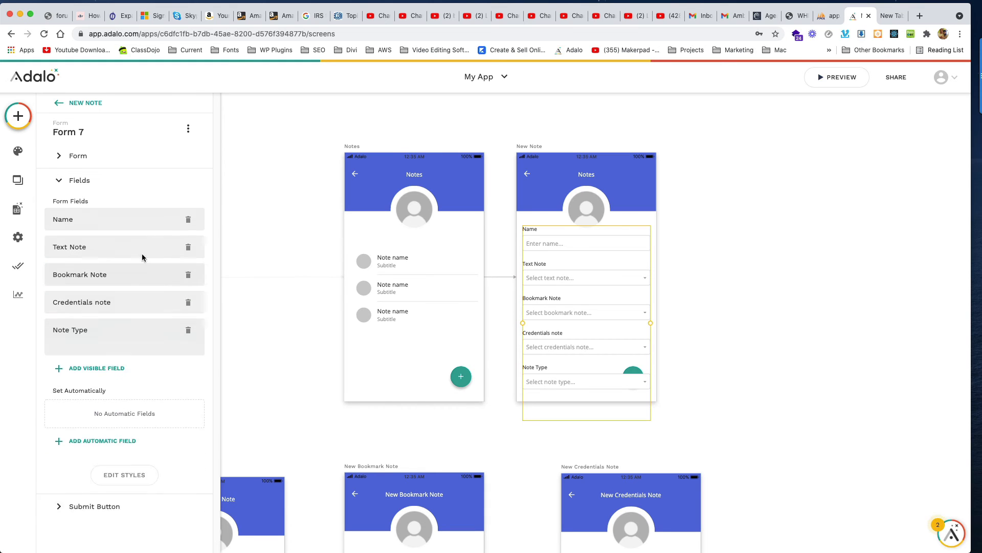
{"action": "left_click", "coordinate": [115, 278]}
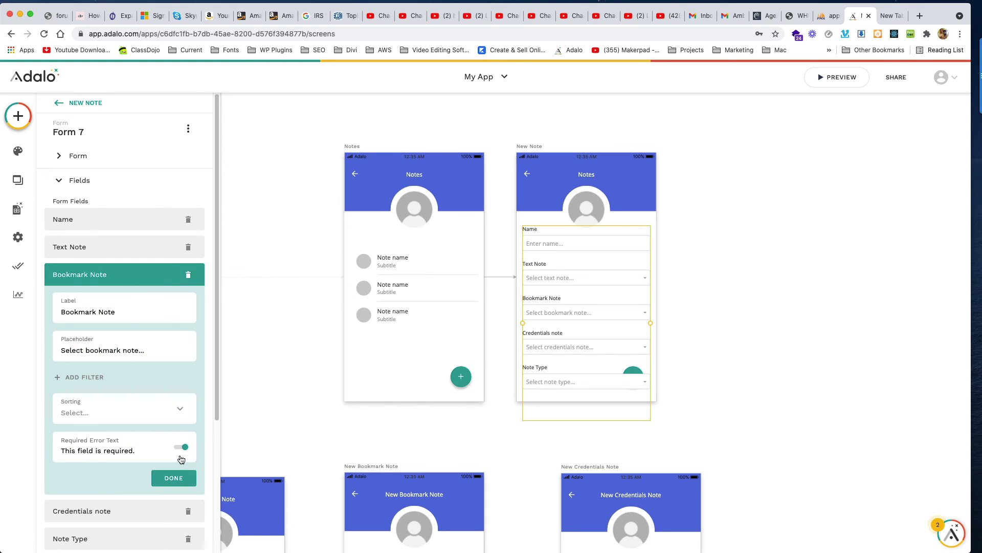
{"action": "left_click", "coordinate": [182, 447]}
{"action": "left_click", "coordinate": [123, 276]}
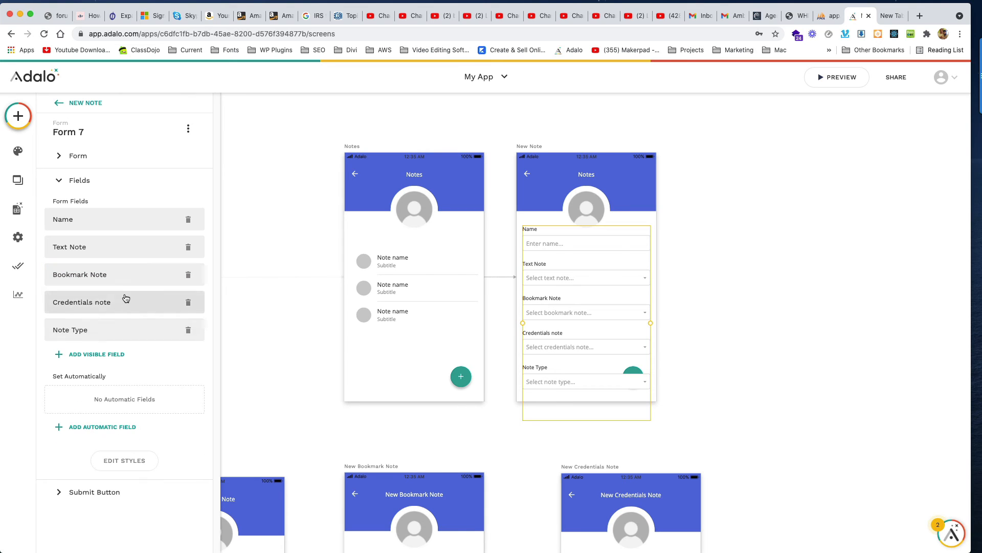
{"action": "left_click", "coordinate": [126, 298]}
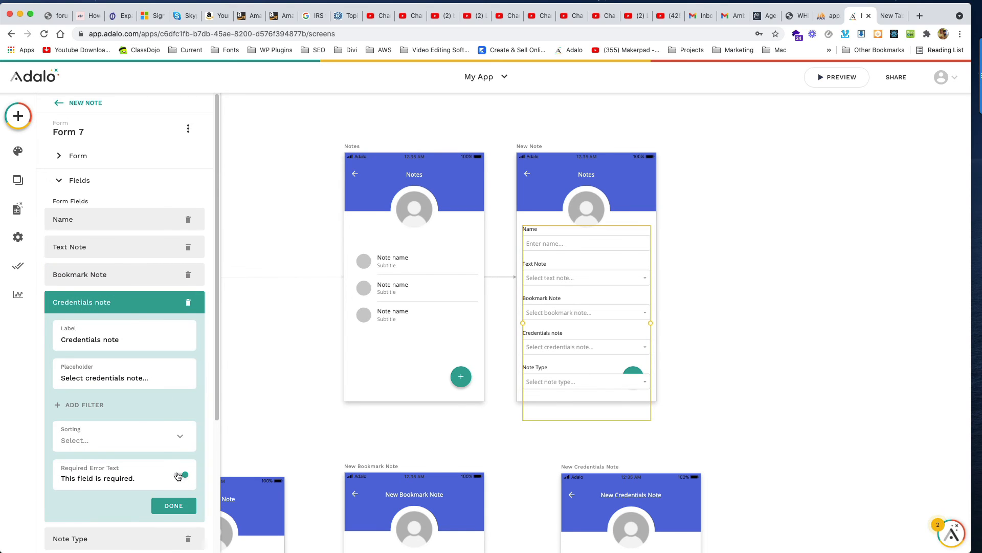
{"action": "left_click", "coordinate": [180, 474]}
{"action": "left_click", "coordinate": [121, 300]}
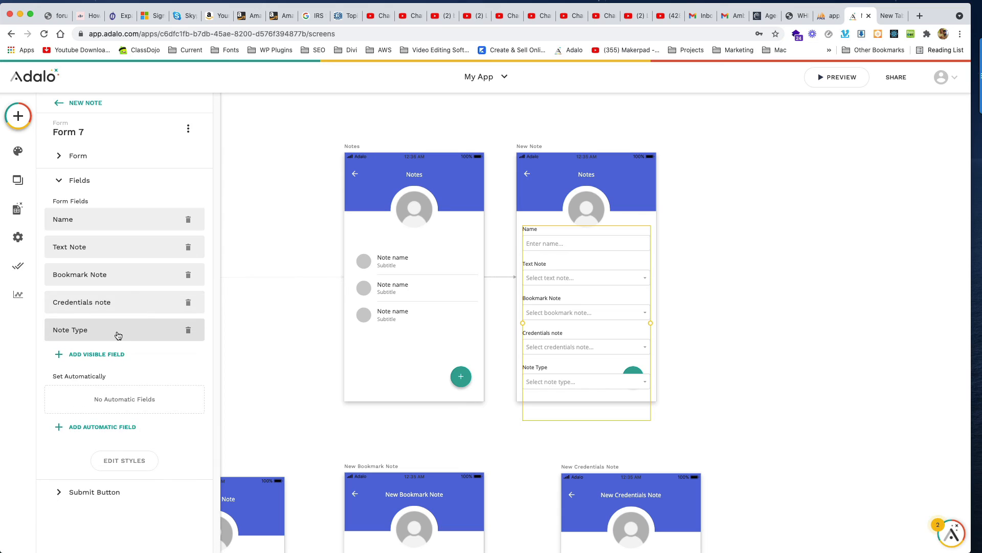
Step: Make Note Type not required and move it directly below Name
{"action": "left_click", "coordinate": [116, 331]}
{"action": "left_click", "coordinate": [180, 502]}
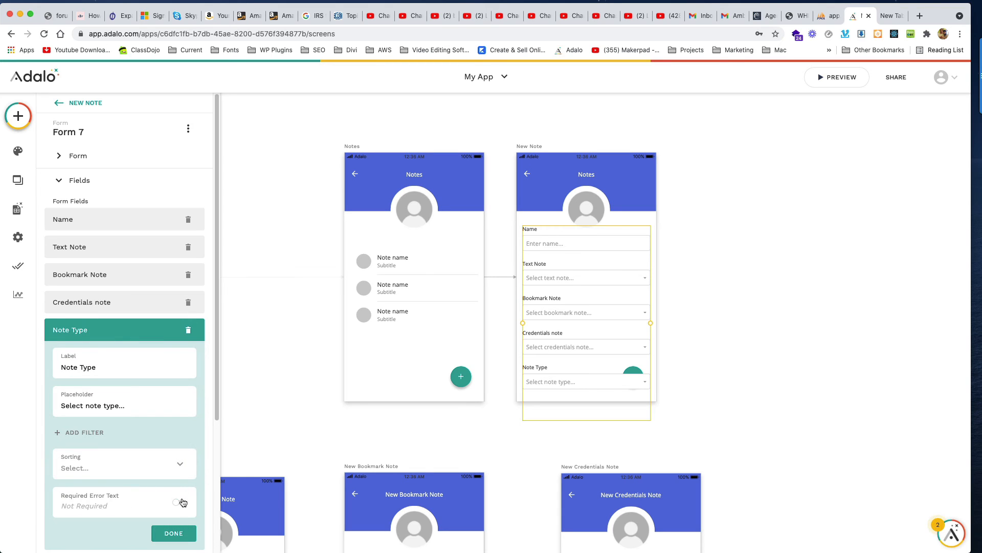
{"action": "left_click", "coordinate": [102, 334]}
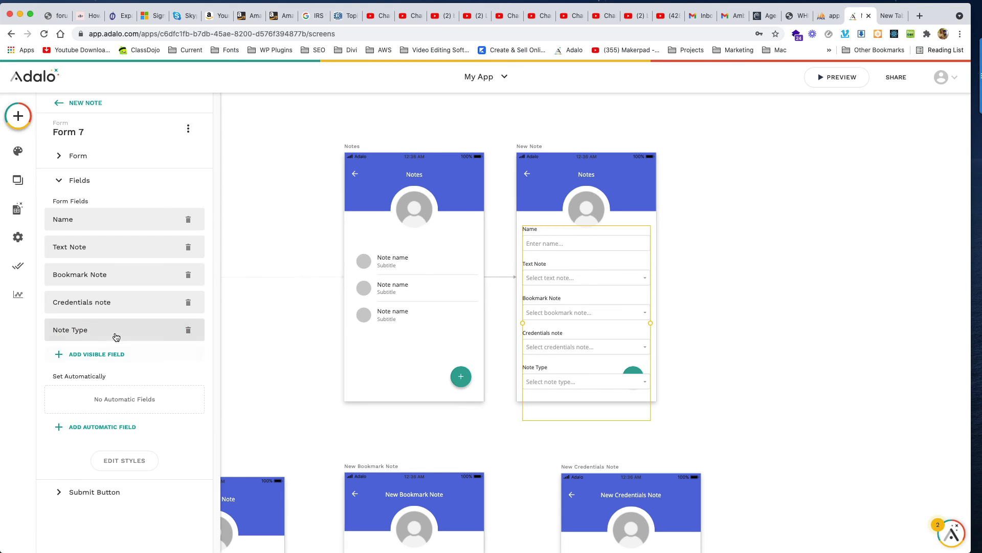
{"action": "left_click_drag", "start_coordinate": [118, 330], "coordinate": [111, 249]}
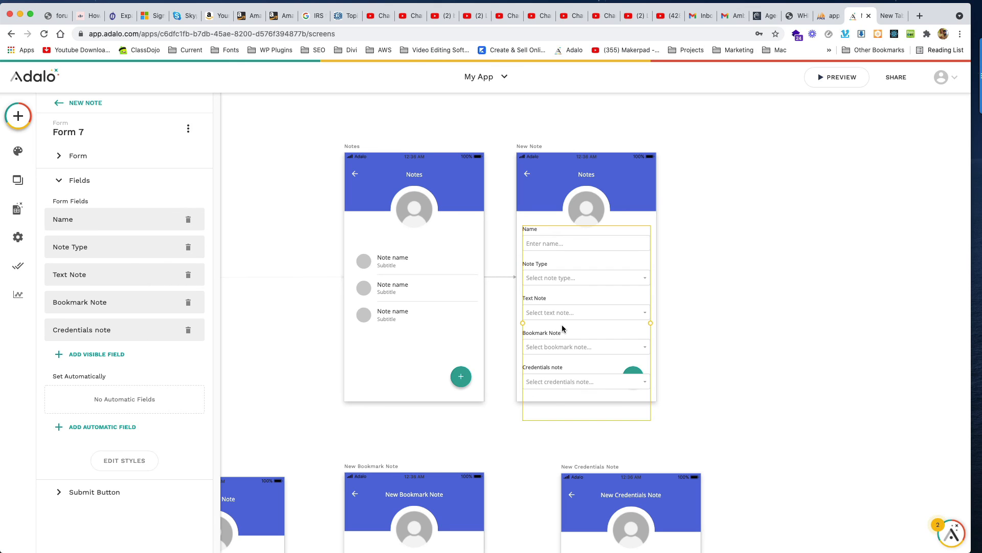
Step: Lengthen the New Note screen so the Create Note button is visible
{"action": "left_click", "coordinate": [530, 146]}
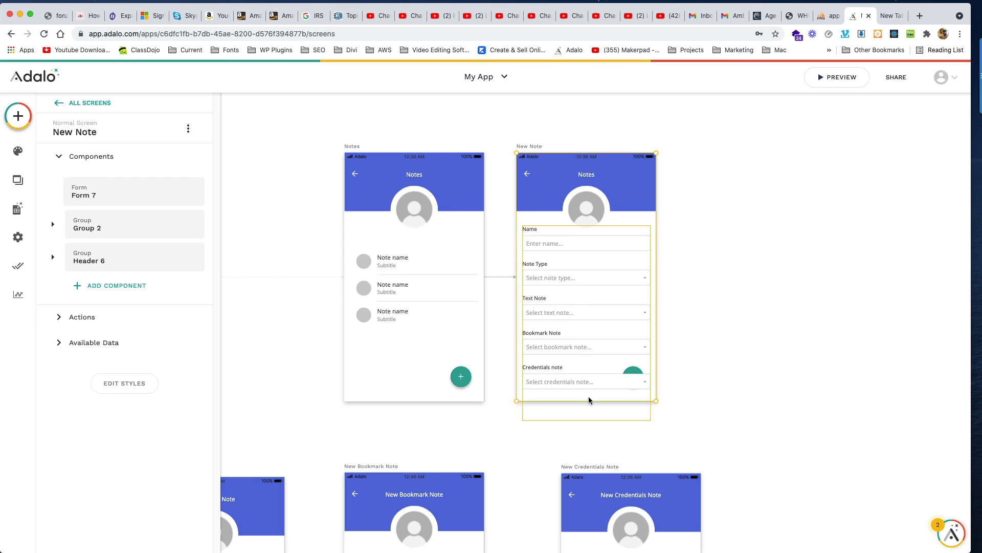
{"action": "left_click_drag", "start_coordinate": [589, 400], "coordinate": [592, 431]}
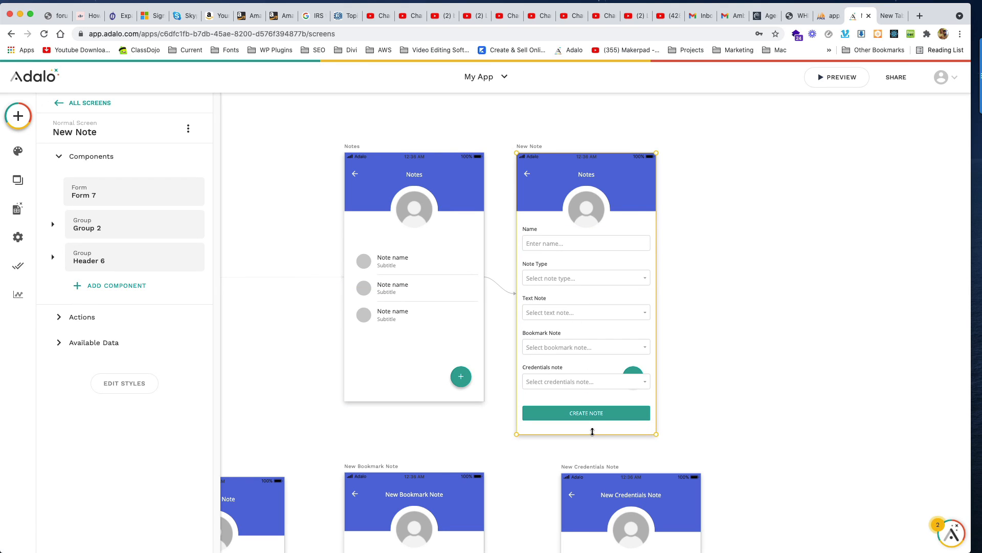
{"action": "left_click", "coordinate": [695, 386]}
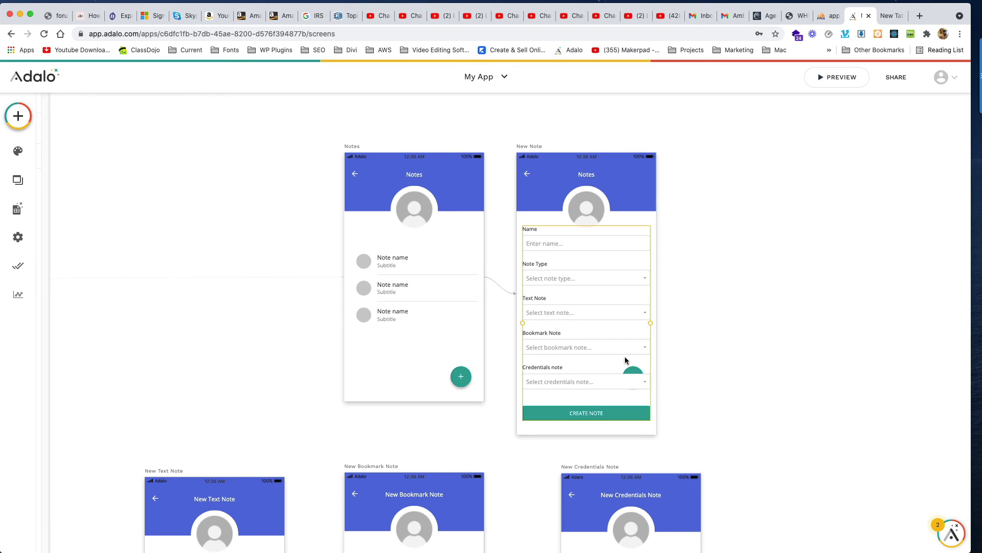
Step: Remove the stray round plus button from the New Note screen
{"action": "left_click_drag", "start_coordinate": [625, 358], "coordinate": [587, 348]}
{"action": "left_click", "coordinate": [640, 373]}
{"action": "key", "text": "Escape"}
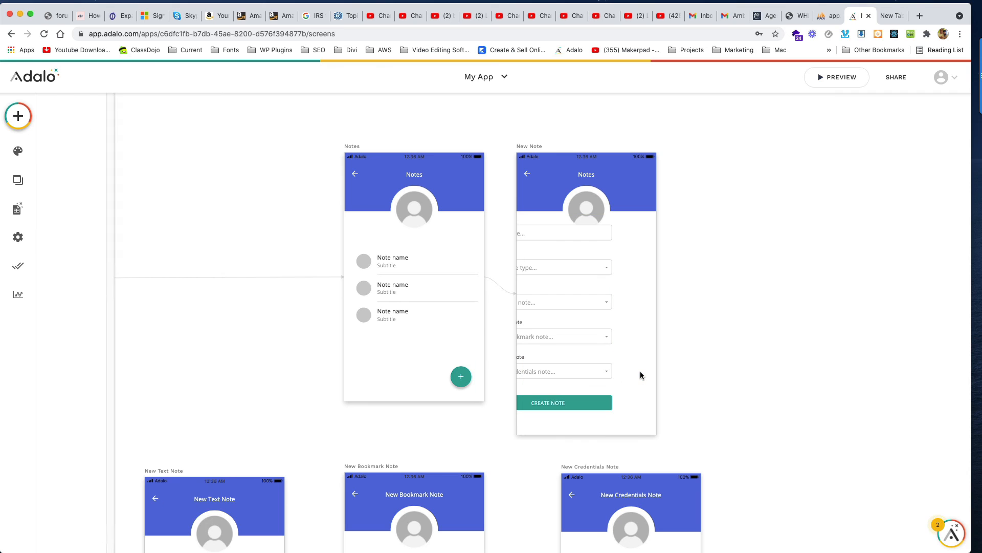
Step: Reposition the form within the New Note screen and check the layout
{"action": "left_click_drag", "start_coordinate": [573, 314], "coordinate": [612, 332]}
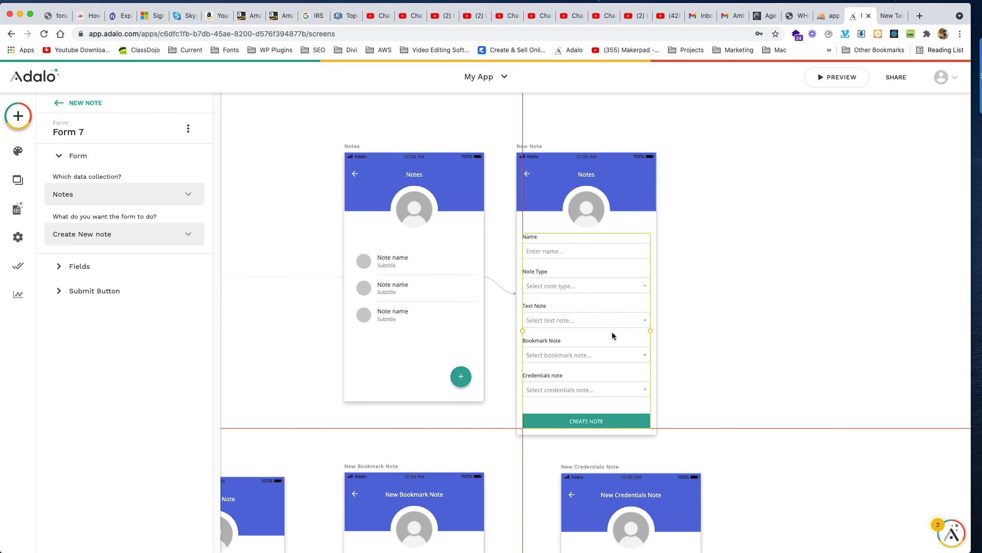
{"action": "left_click", "coordinate": [729, 325]}
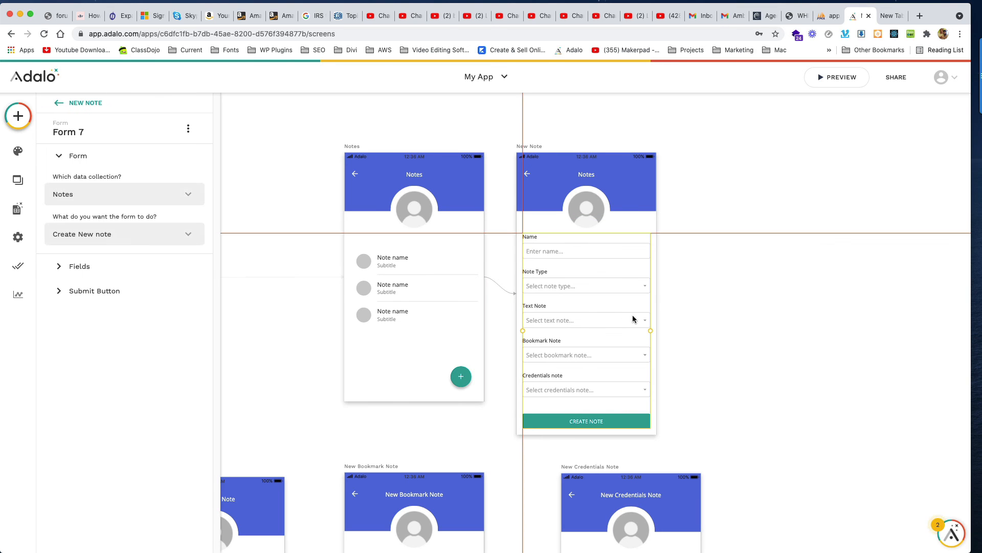
{"action": "left_click", "coordinate": [699, 319]}
{"action": "scroll", "coordinate": [699, 321], "scroll_direction": "down", "scroll_amount": 2}
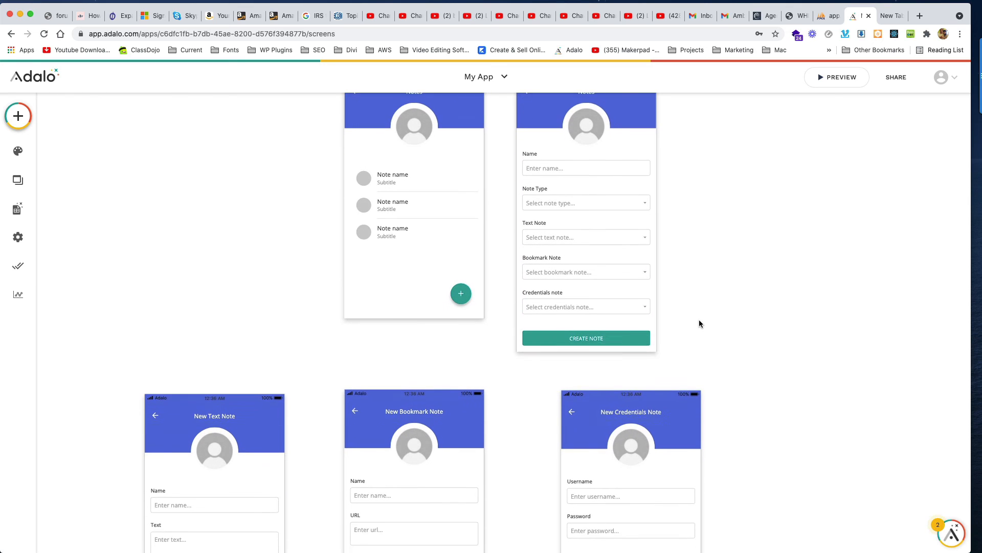
{"action": "scroll", "coordinate": [699, 322], "scroll_direction": "up", "scroll_amount": 2}
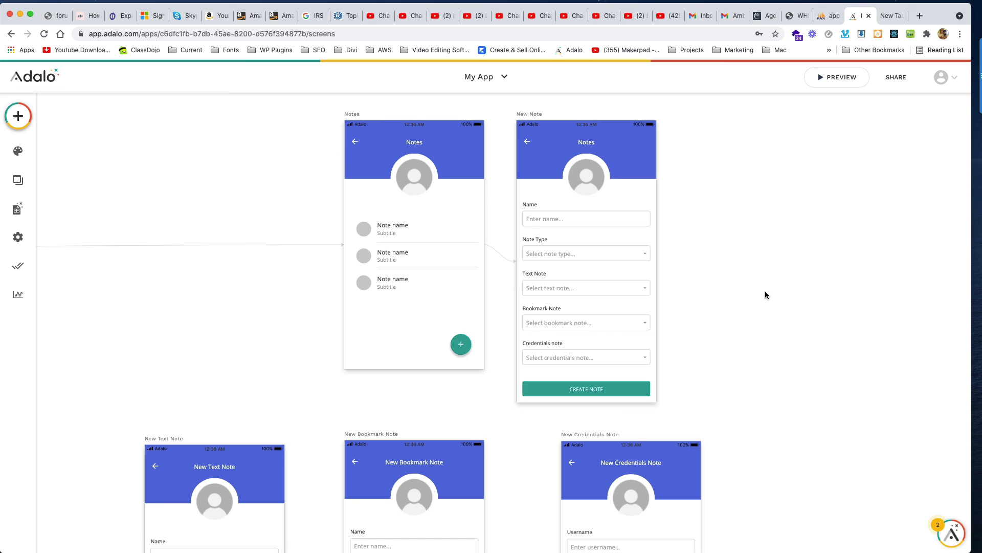
{"action": "scroll", "coordinate": [765, 292], "scroll_direction": "up", "scroll_amount": 2}
{"action": "scroll", "coordinate": [766, 293], "scroll_direction": "down", "scroll_amount": 1}
{"action": "scroll", "coordinate": [766, 293], "scroll_direction": "up", "scroll_amount": 1}
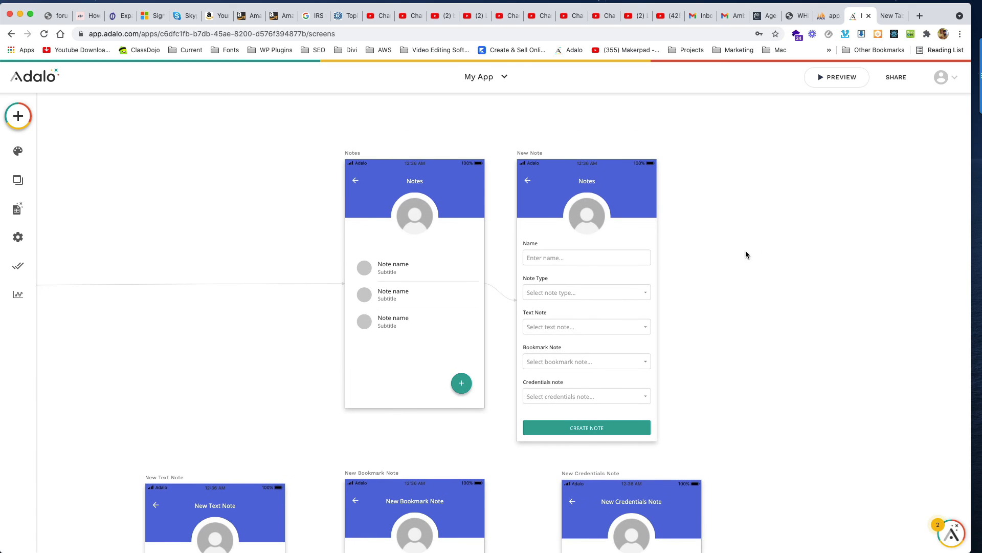
{"action": "left_click", "coordinate": [568, 158]}
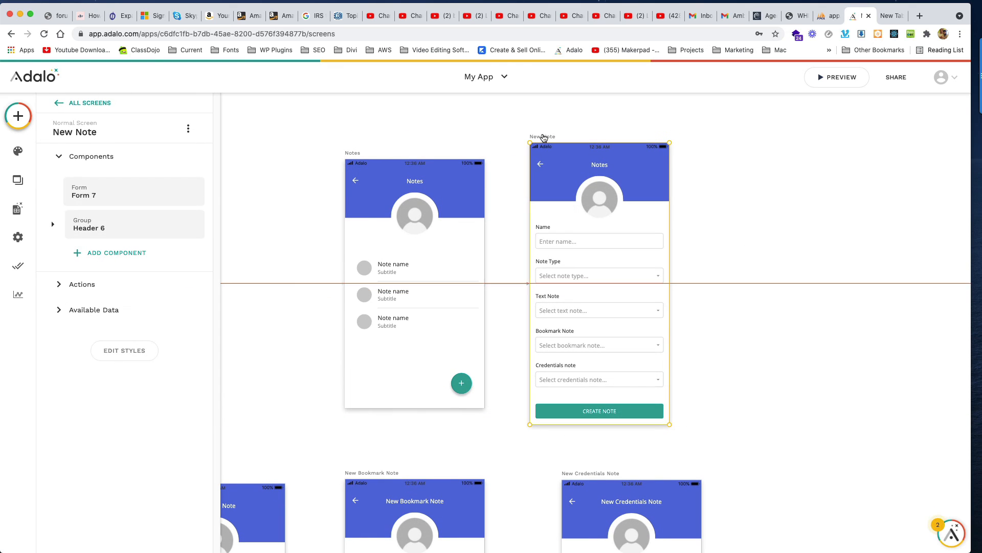
{"action": "left_click", "coordinate": [722, 167]}
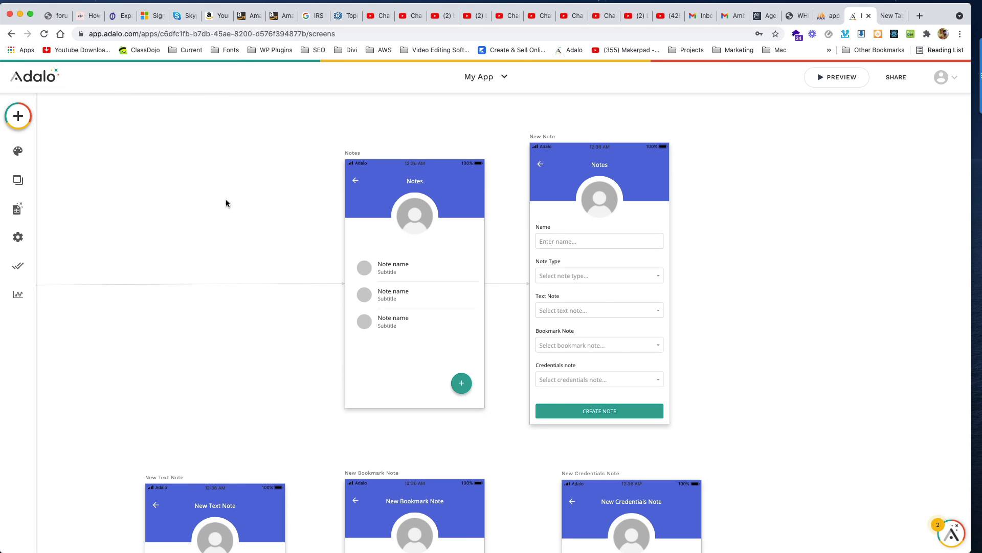
{"action": "scroll", "coordinate": [225, 199], "scroll_direction": "down", "scroll_amount": 2}
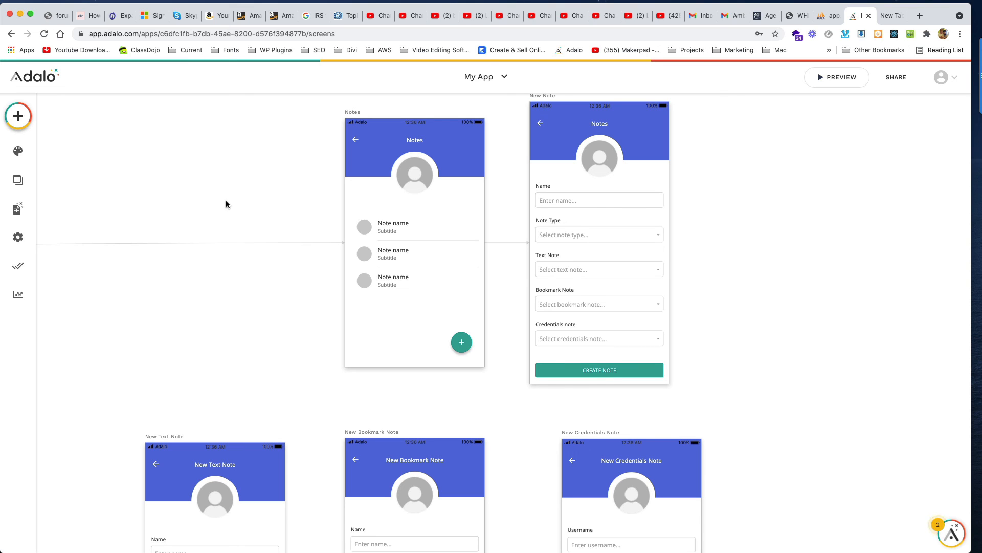
{"action": "scroll", "coordinate": [228, 206], "scroll_direction": "up", "scroll_amount": 1}
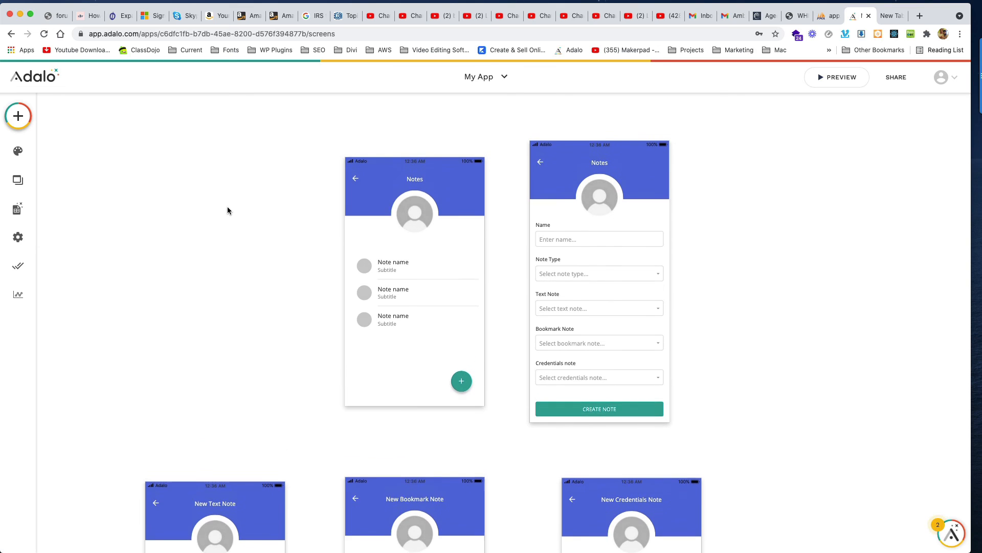